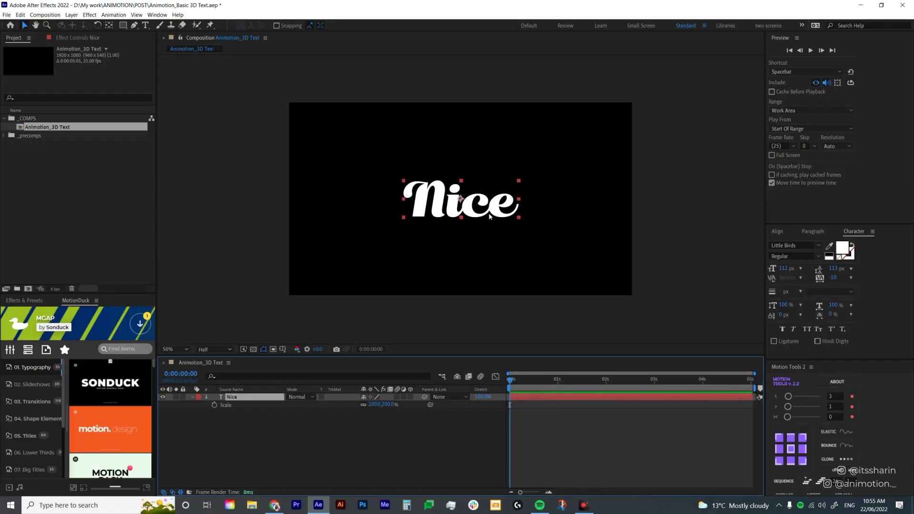
Set the Animotion_3D Text composition's 3D renderer to Cinema 4D.
{"action": "left_click", "coordinate": [363, 414]}
{"action": "key", "text": "ctrl+k"}
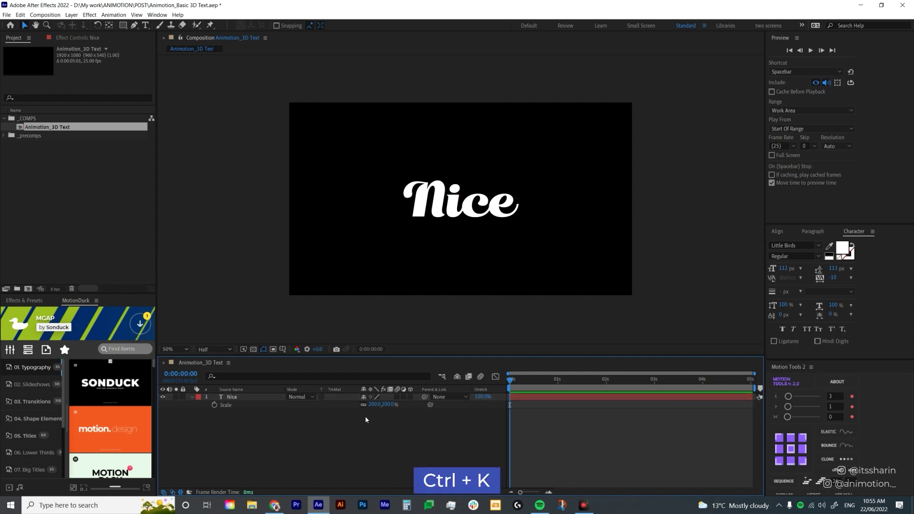
{"action": "left_click", "coordinate": [144, 145]}
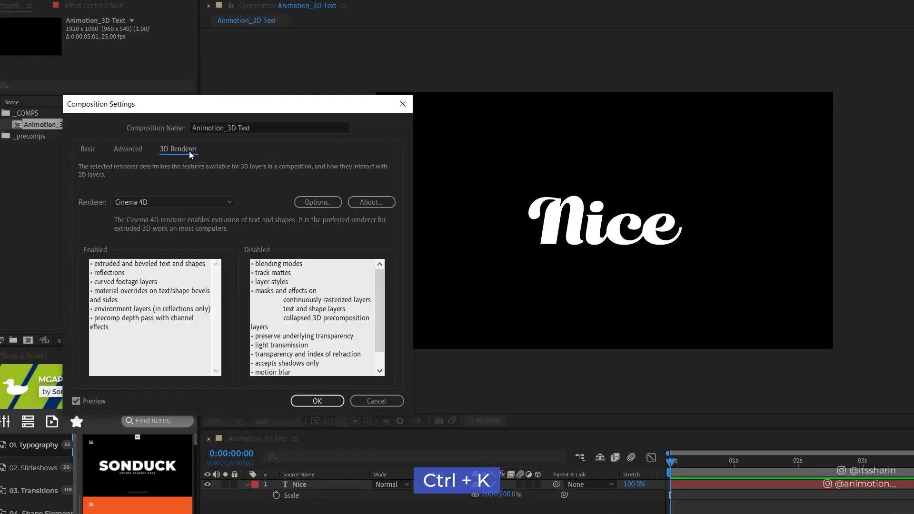
{"action": "left_click", "coordinate": [164, 204]}
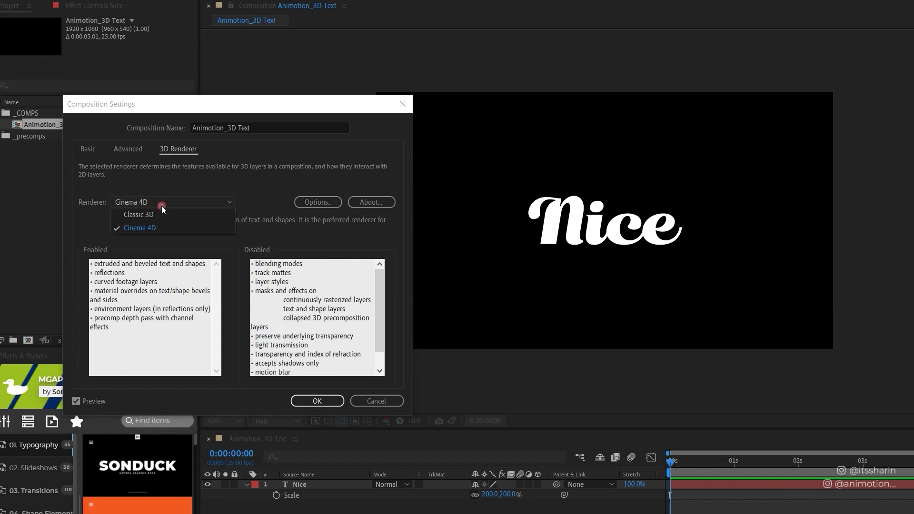
{"action": "left_click", "coordinate": [171, 228]}
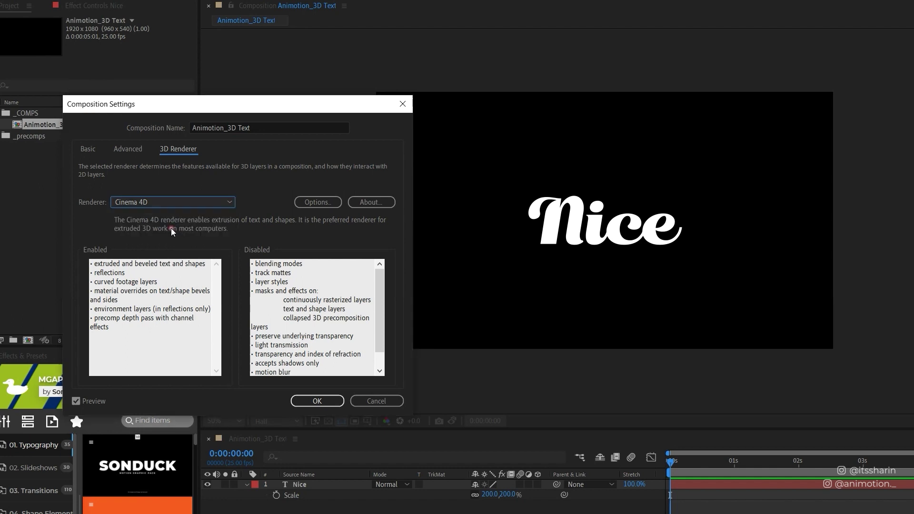
{"action": "left_click", "coordinate": [325, 400]}
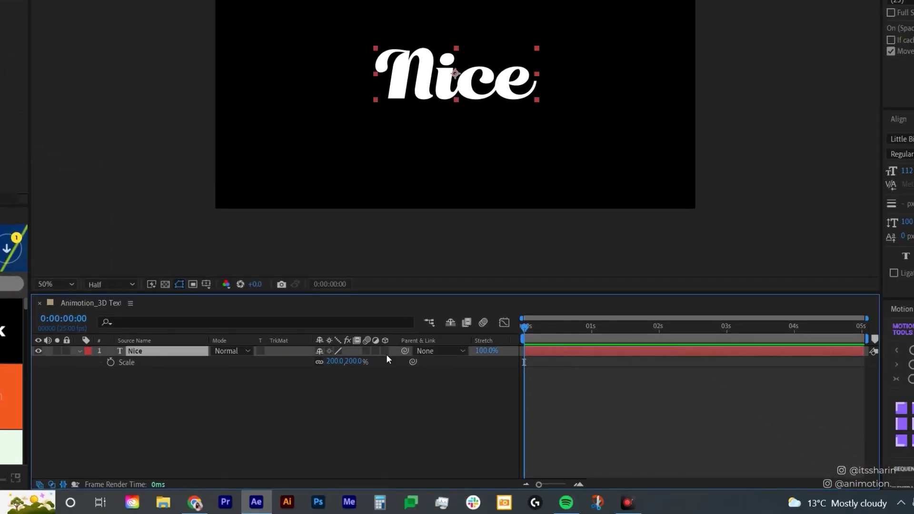
Make the Nice text layer 3D and set its extrusion depth to 164 in the geometry options.
{"action": "left_click", "coordinate": [386, 354]}
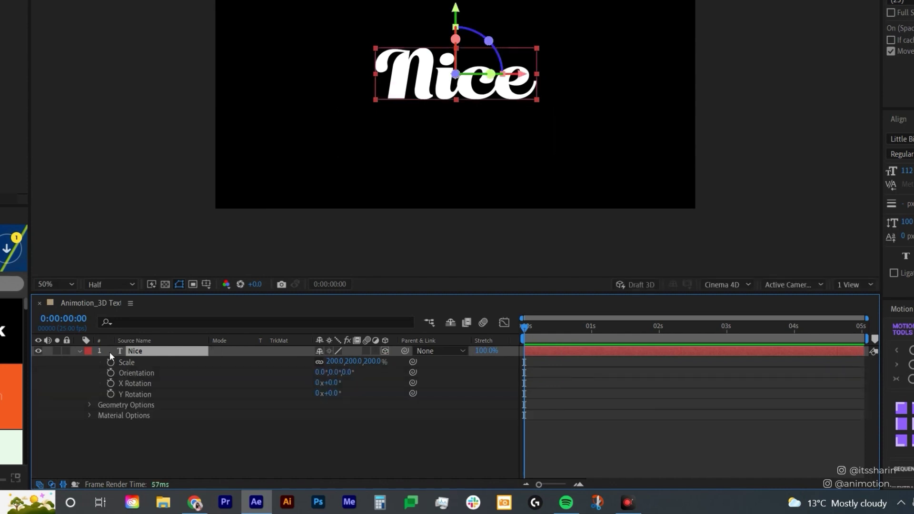
{"action": "left_click", "coordinate": [89, 405]}
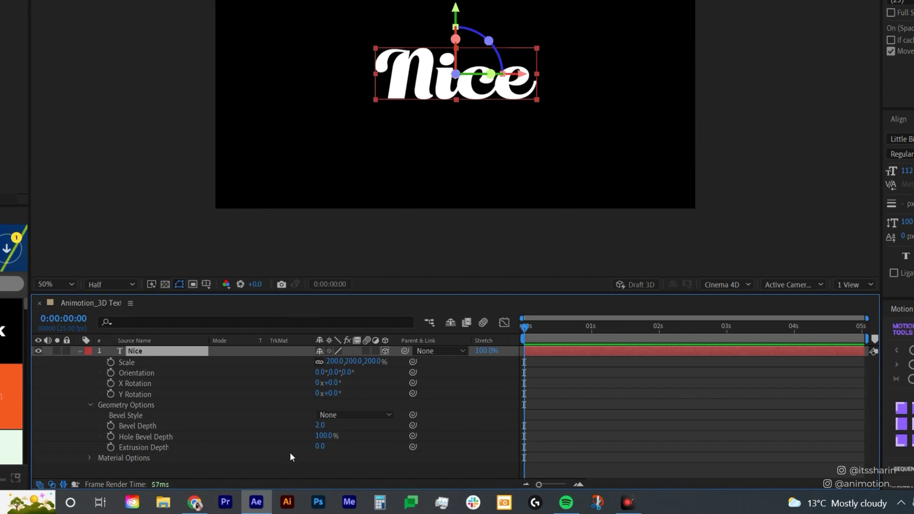
{"action": "left_click_drag", "start_coordinate": [317, 446], "coordinate": [504, 119]}
{"action": "scroll", "coordinate": [504, 119], "scroll_direction": "up", "scroll_amount": 1}
{"action": "left_click_drag", "start_coordinate": [325, 447], "coordinate": [357, 450]}
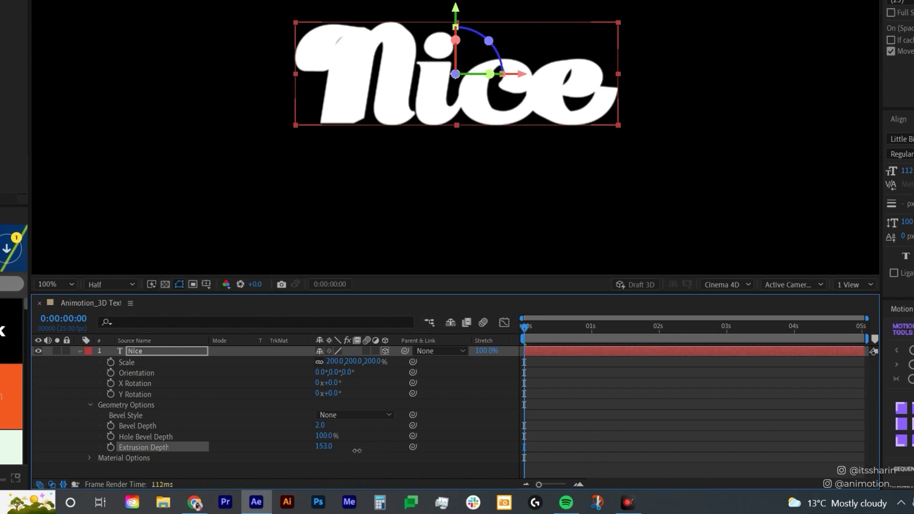
{"action": "left_click", "coordinate": [78, 352]}
{"action": "left_click_drag", "start_coordinate": [489, 74], "coordinate": [464, 74]}
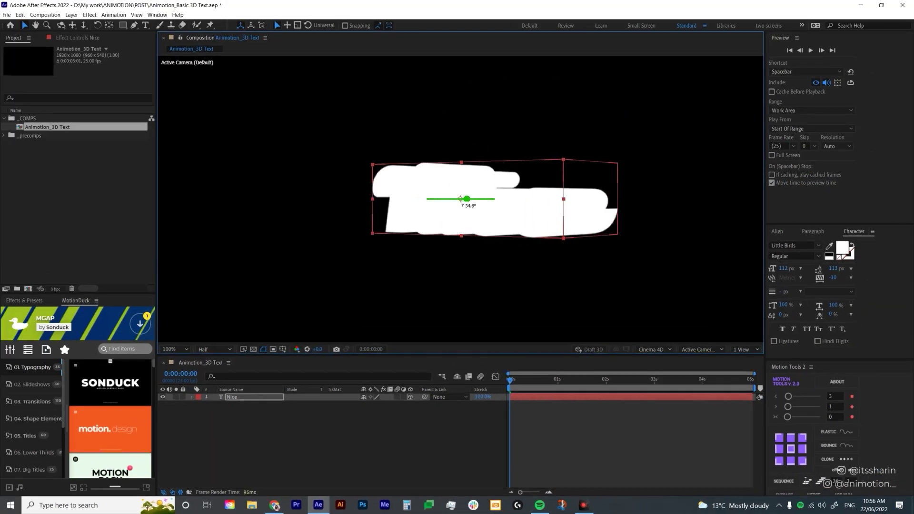
{"action": "left_click_drag", "start_coordinate": [461, 198], "coordinate": [476, 198]}
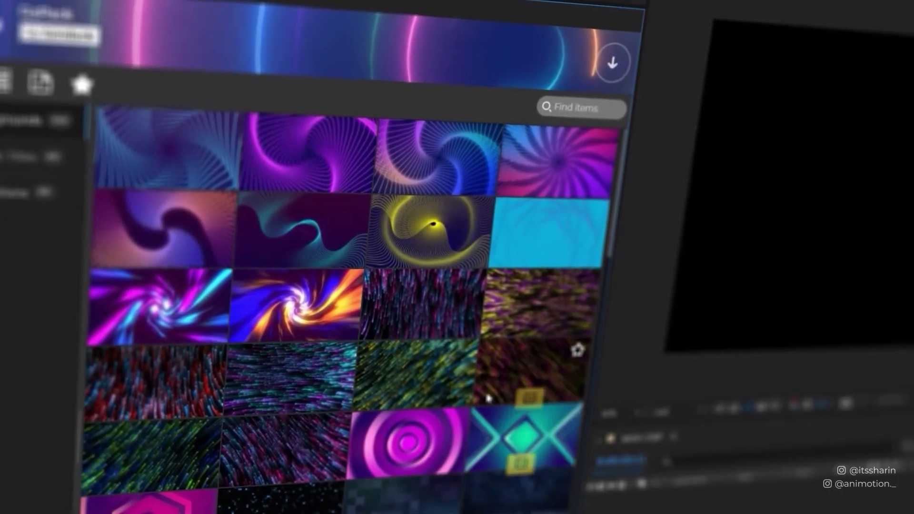
Browse the MotionDuck library's background and typography templates and the template bundles in the SonduckFilm store.
{"action": "scroll", "coordinate": [488, 399], "scroll_direction": "down", "scroll_amount": 15}
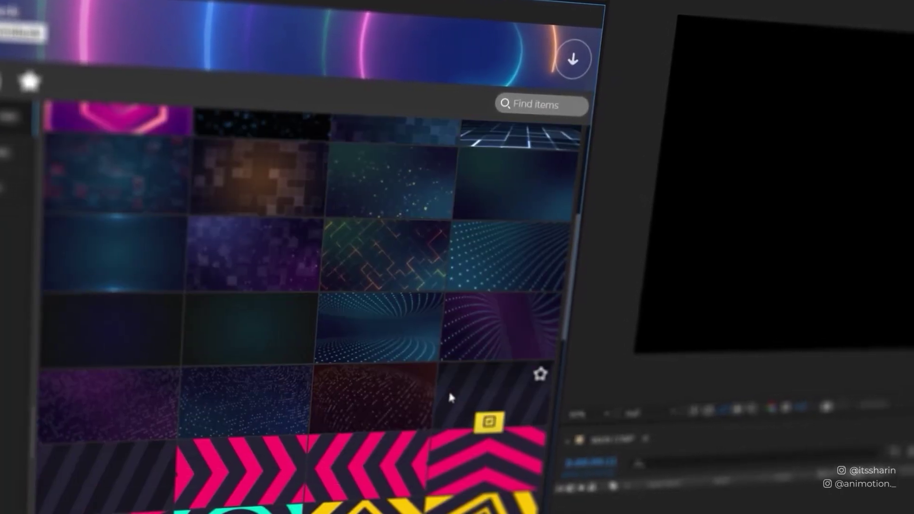
{"action": "scroll", "coordinate": [393, 417], "scroll_direction": "down", "scroll_amount": 5}
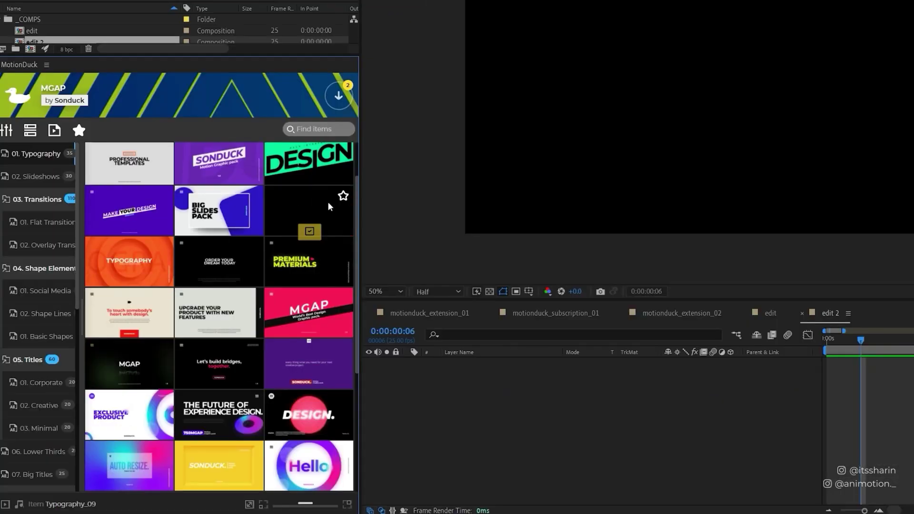
{"action": "scroll", "coordinate": [328, 201], "scroll_direction": "down", "scroll_amount": 5}
{"action": "left_click", "coordinate": [307, 309]}
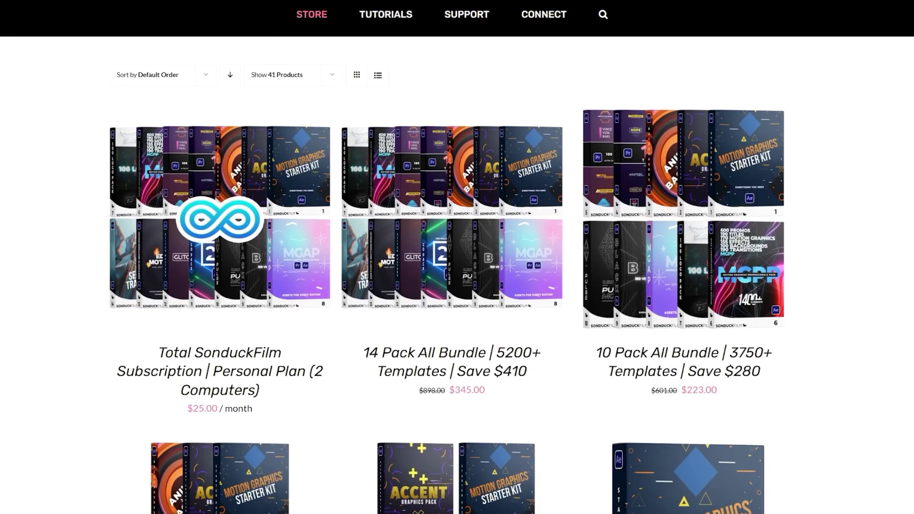
{"action": "scroll", "coordinate": [457, 285], "scroll_direction": "down", "scroll_amount": 3}
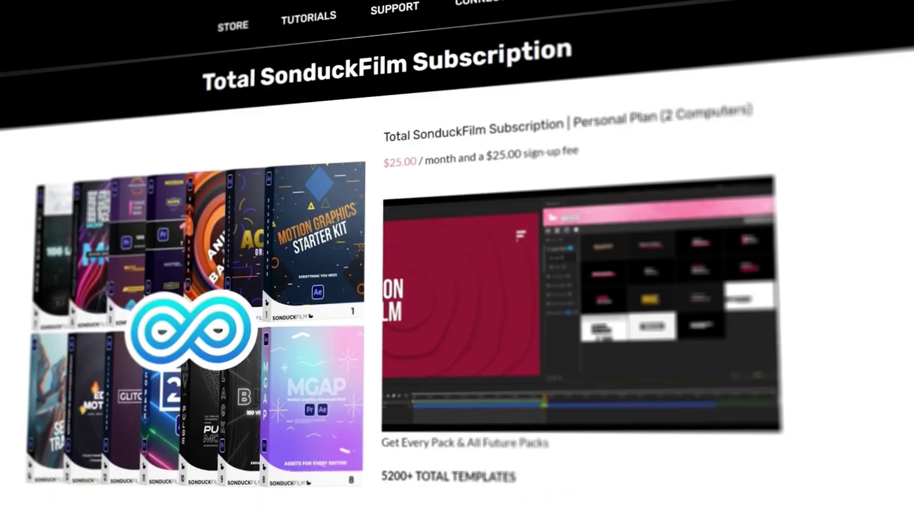
{"action": "scroll", "coordinate": [457, 285], "scroll_direction": "down", "scroll_amount": 10}
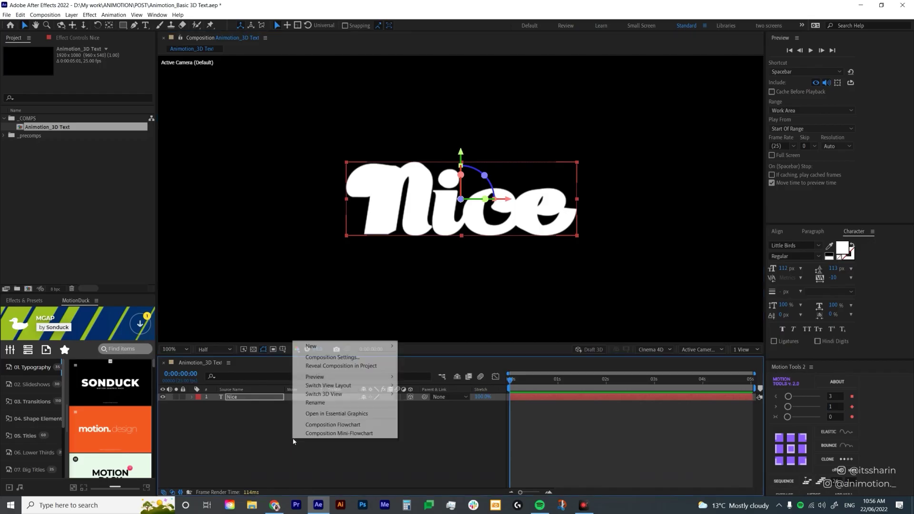
Add a one-node camera with the 35mm preset to the composition.
{"action": "mouse_move", "coordinate": [314, 346]}
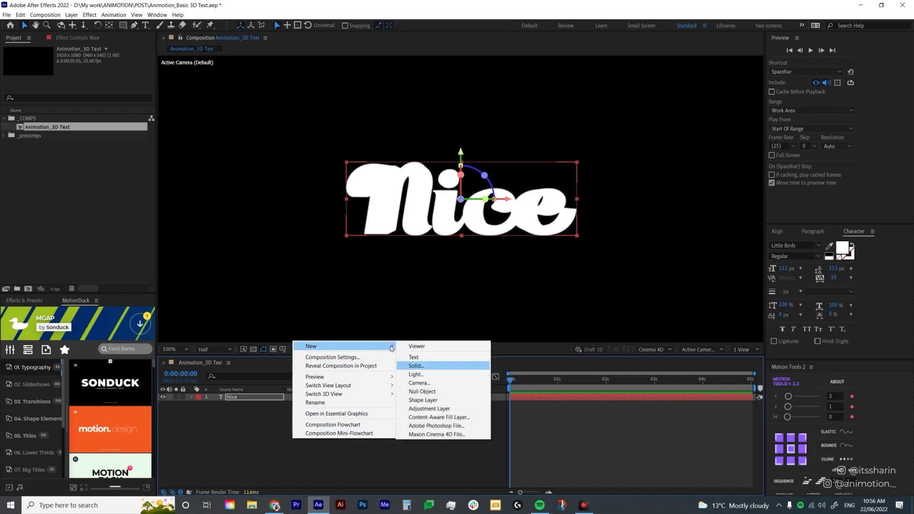
{"action": "left_click", "coordinate": [428, 382]}
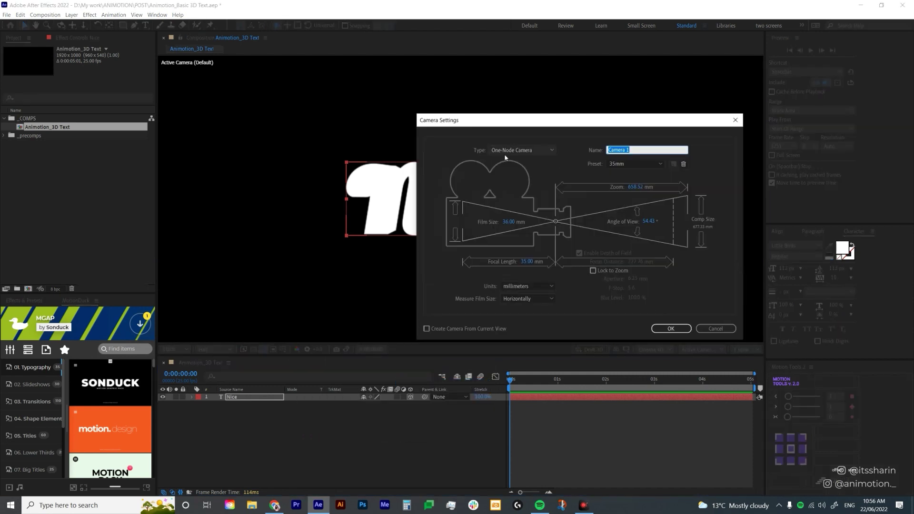
{"action": "left_click", "coordinate": [667, 329]}
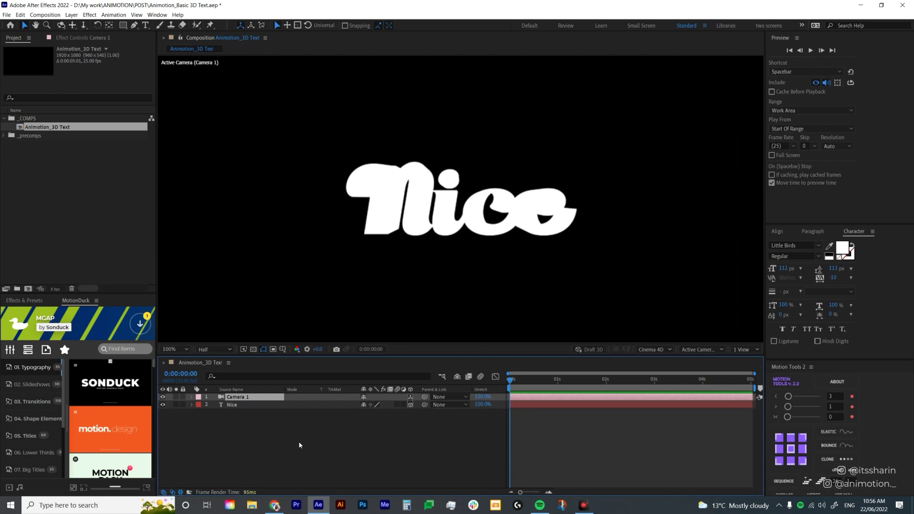
Add a green spot light named Front Light - Green with 100% intensity, a 90° cone angle and shadow casting enabled.
{"action": "right_click", "coordinate": [299, 445]}
{"action": "mouse_move", "coordinate": [362, 350]}
{"action": "left_click", "coordinate": [444, 377]}
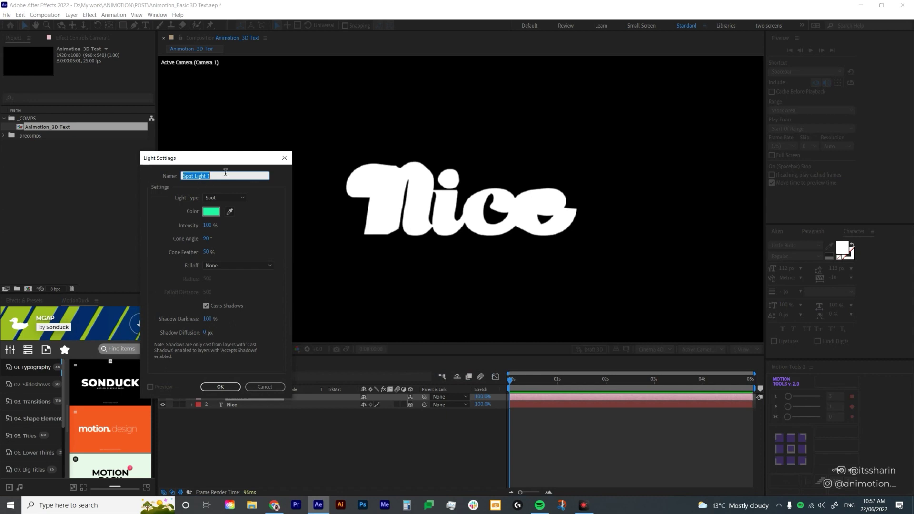
{"action": "type", "text": "L"}
{"action": "key", "text": "BackSpace"}
{"action": "key", "text": "Return"}
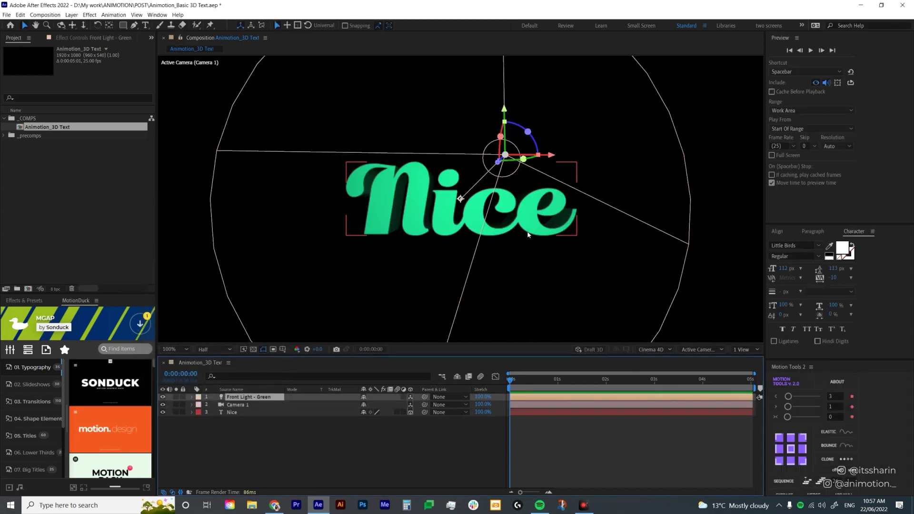
Switch the composition to a two-view layout and move the green light in front of the text's right side.
{"action": "key", "text": "period"}
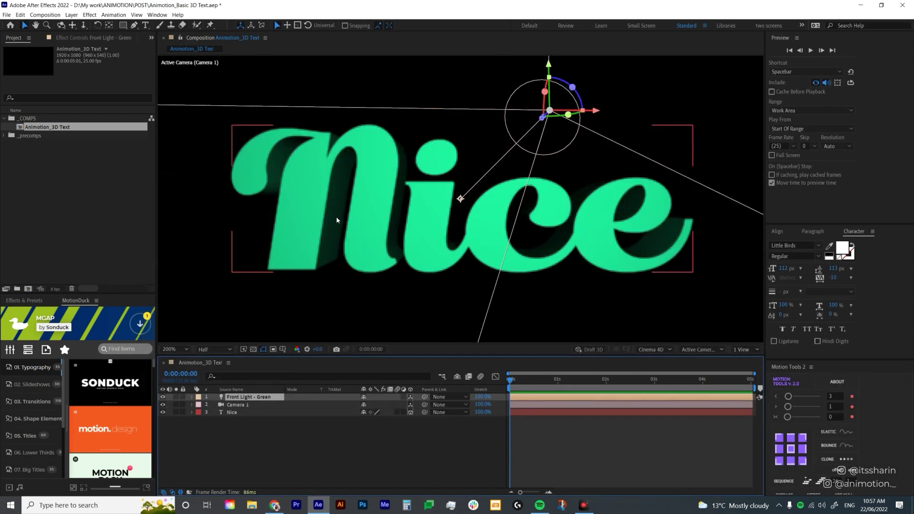
{"action": "key", "text": "comma"}
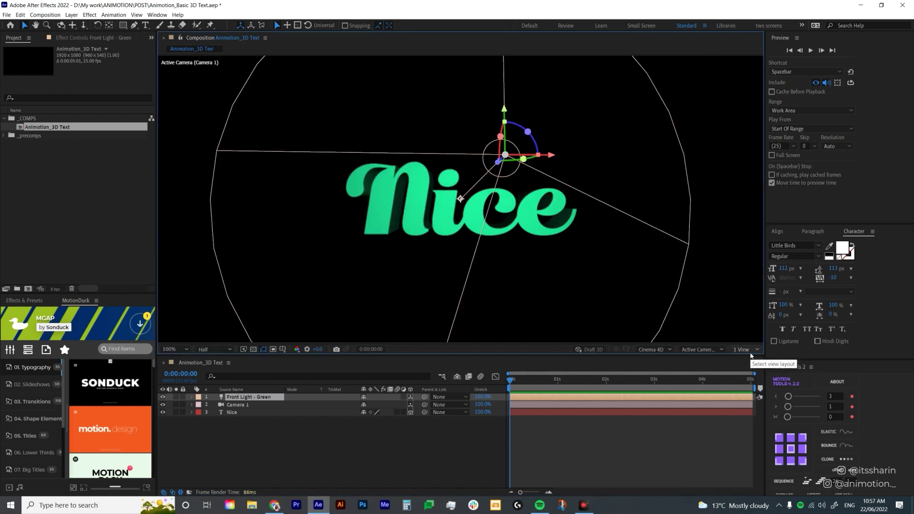
{"action": "left_click", "coordinate": [751, 352]}
{"action": "left_click", "coordinate": [758, 375]}
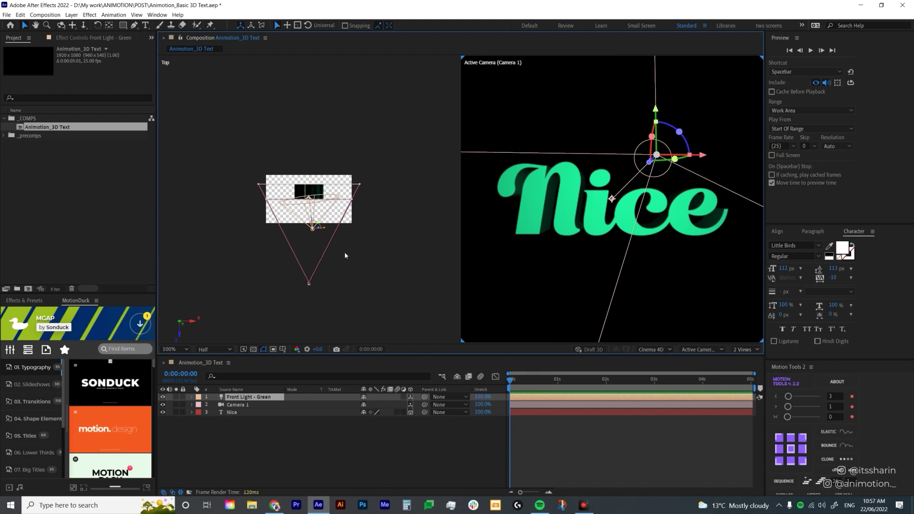
{"action": "key", "text": "period"}
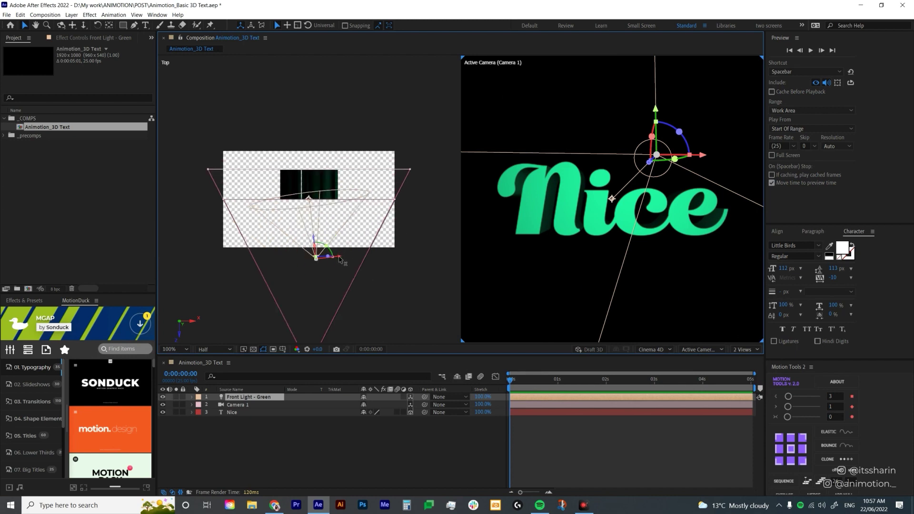
{"action": "left_click_drag", "start_coordinate": [341, 259], "coordinate": [353, 242]}
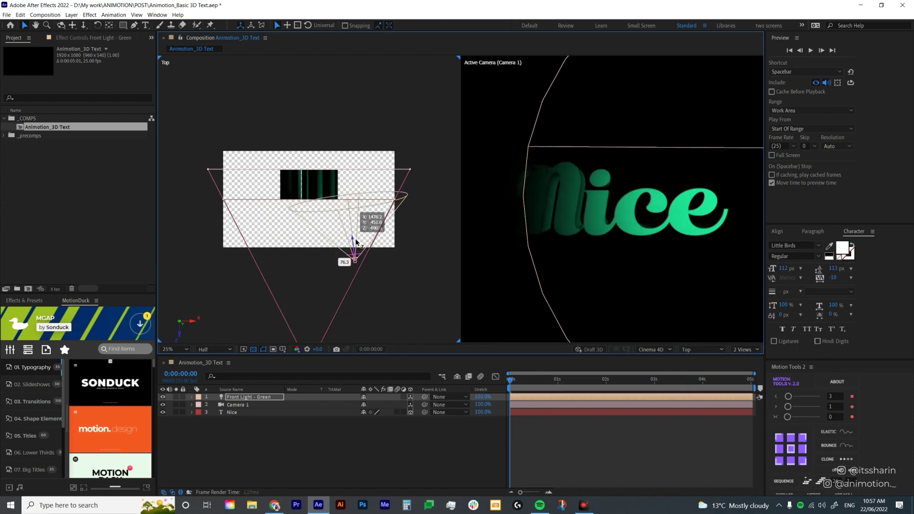
Duplicate the green front light and rename the copy Front Light - Orange.
{"action": "key", "text": "ctrl+d"}
{"action": "key", "text": "Return"}
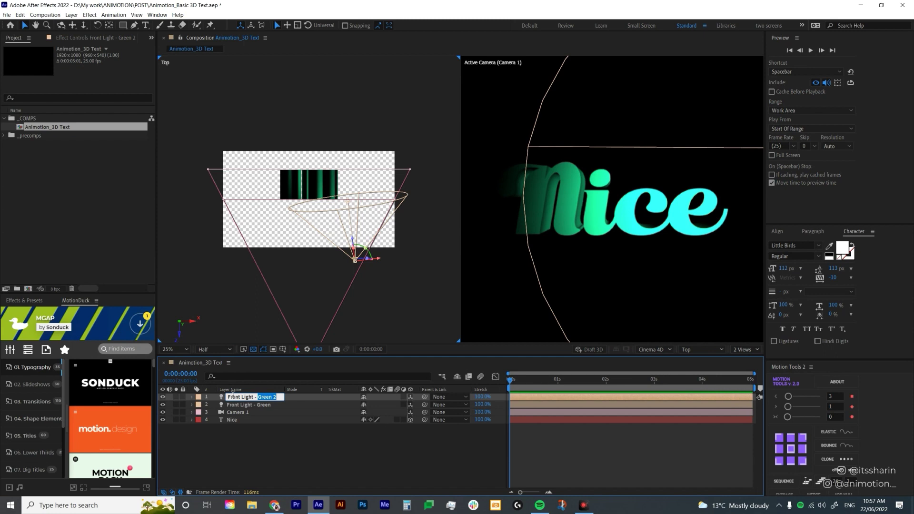
{"action": "type", "text": "Orange"}
{"action": "key", "text": "Return"}
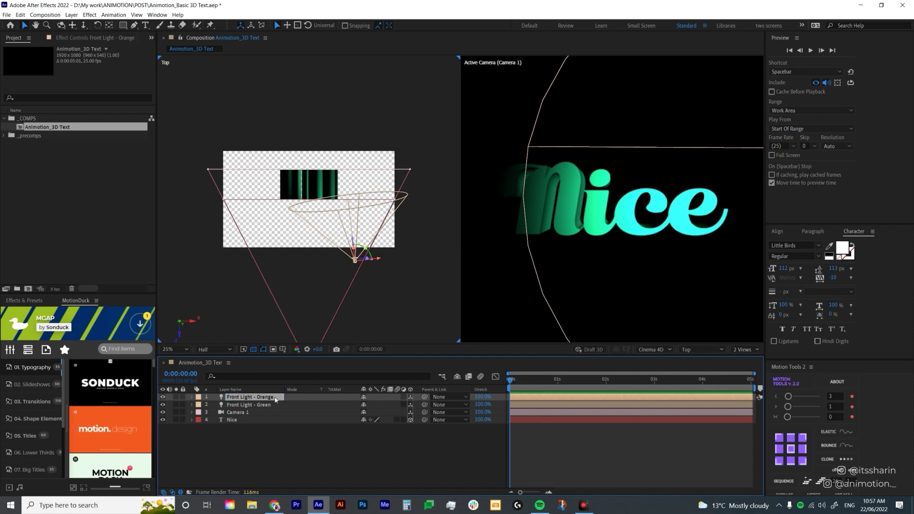
Change the duplicated front light's colour to orange and move it in front of the text's left side.
{"action": "key", "text": "ctrl+shift+y"}
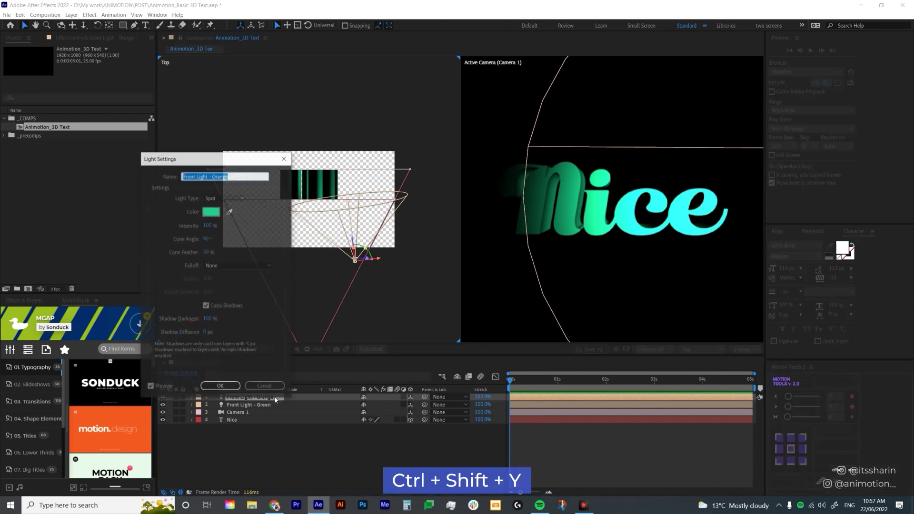
{"action": "left_click", "coordinate": [209, 209]}
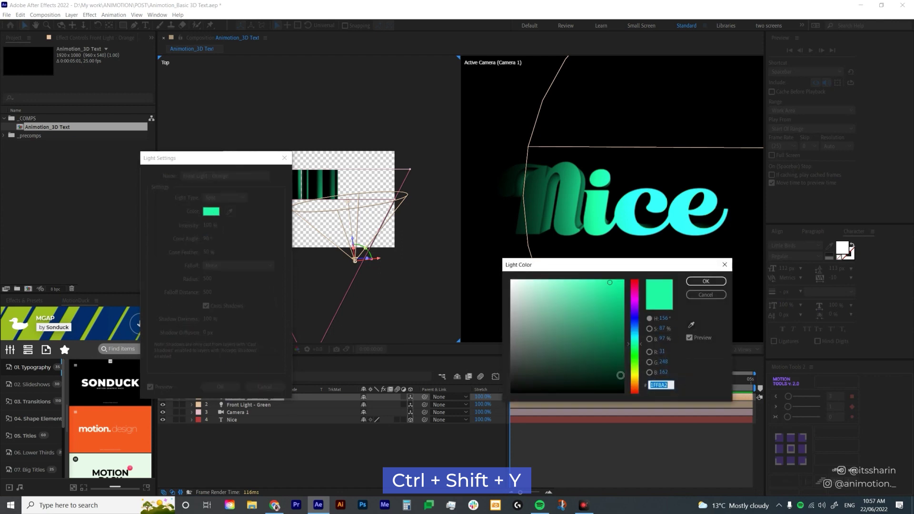
{"action": "left_click", "coordinate": [635, 384]}
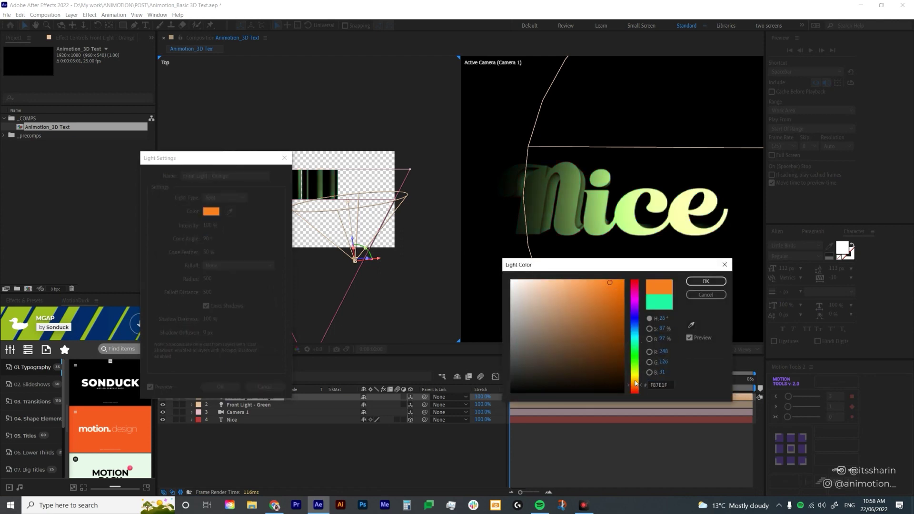
{"action": "left_click", "coordinate": [635, 380]}
{"action": "left_click", "coordinate": [706, 281]}
{"action": "left_click", "coordinate": [218, 386]}
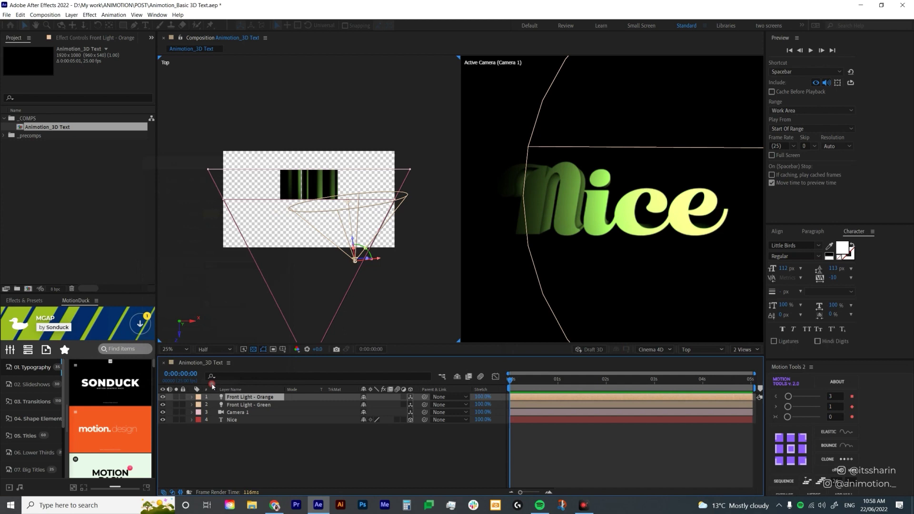
{"action": "left_click_drag", "start_coordinate": [381, 261], "coordinate": [289, 275]}
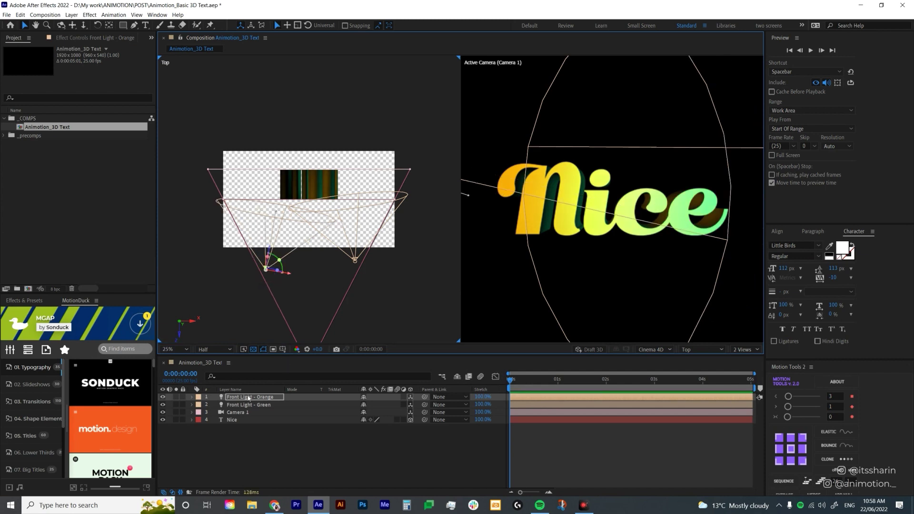
Duplicate the orange front light and rename the copy Back Light - Pink.
{"action": "left_click", "coordinate": [248, 398]}
{"action": "key", "text": "ctrl+d"}
{"action": "key", "text": "Return"}
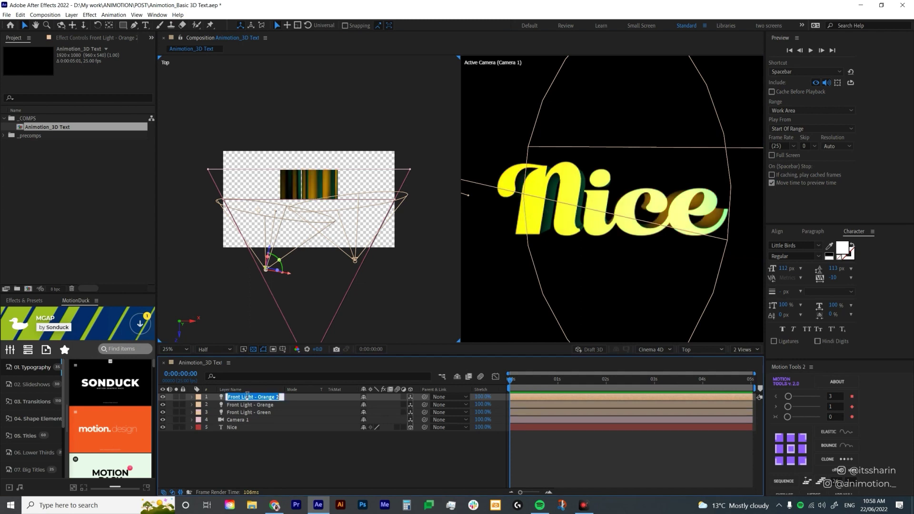
{"action": "type", "text": "Back Light - Pinkm"}
{"action": "key", "text": "BackSpace"}
{"action": "key", "text": "Return"}
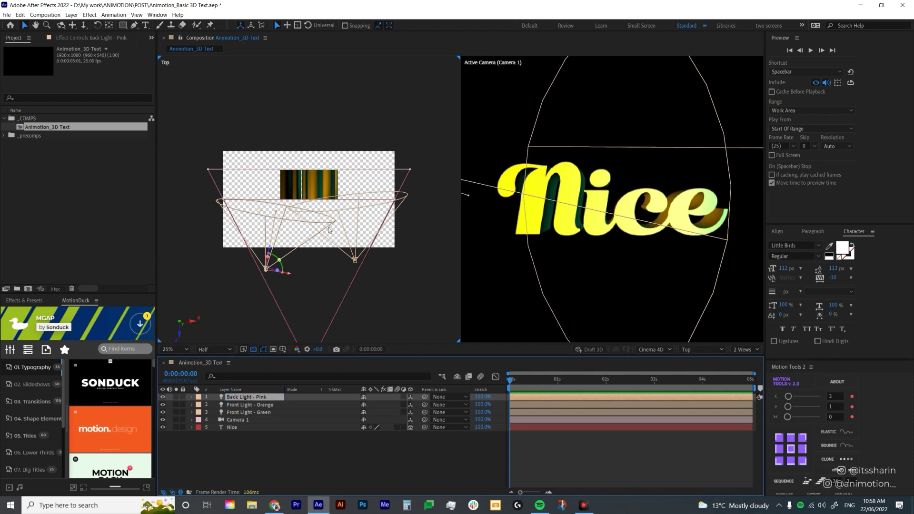
Move the Back Light - Pink light behind the text and change its colour to pink F13287.
{"action": "left_click_drag", "start_coordinate": [270, 245], "coordinate": [226, 223]}
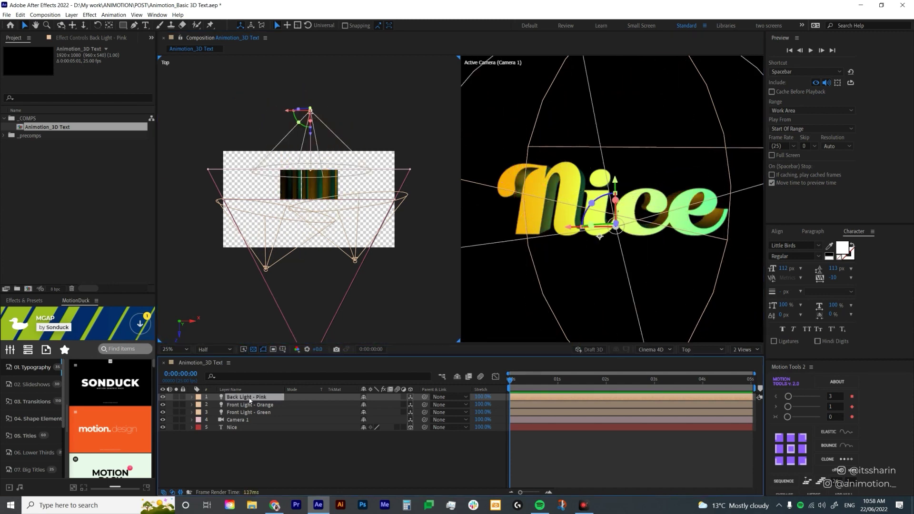
{"action": "key", "text": "ctrl+shift+y"}
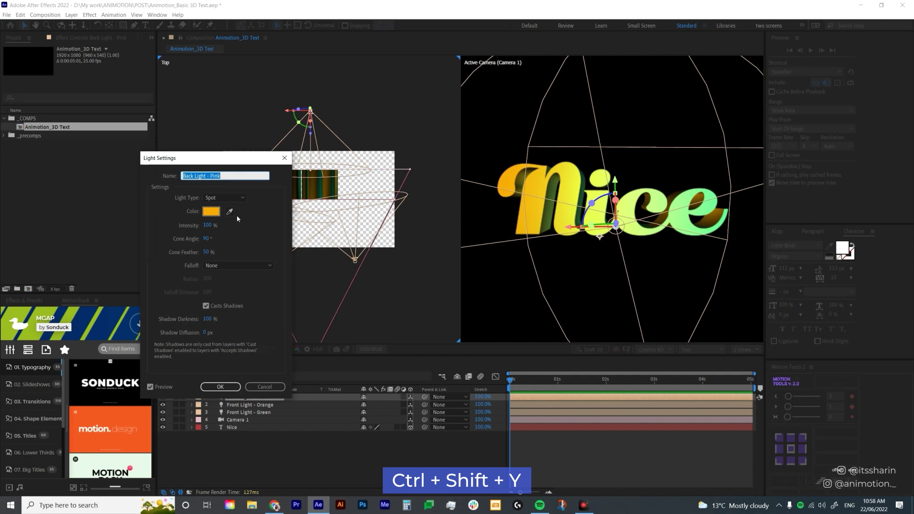
{"action": "left_click", "coordinate": [218, 212]}
{"action": "left_click_drag", "start_coordinate": [595, 298], "coordinate": [600, 286]}
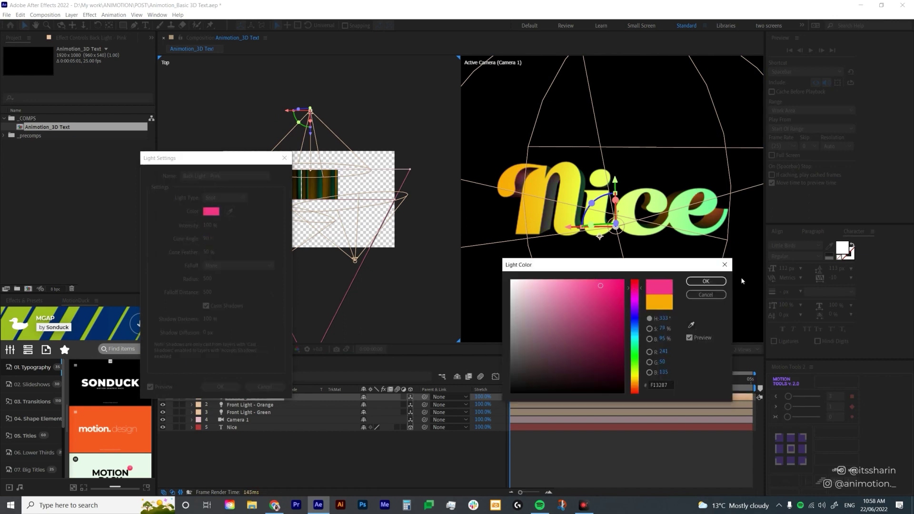
{"action": "left_click", "coordinate": [706, 281]}
{"action": "left_click", "coordinate": [219, 386]}
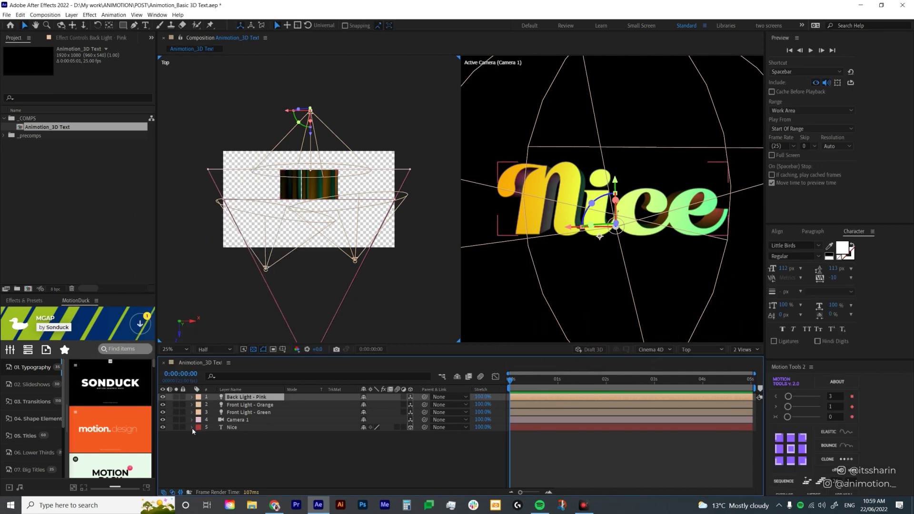
Increase the Nice text layer's extrusion depth to 226.
{"action": "left_click", "coordinate": [192, 427]}
{"action": "scroll", "coordinate": [238, 445], "scroll_direction": "down", "scroll_amount": 5}
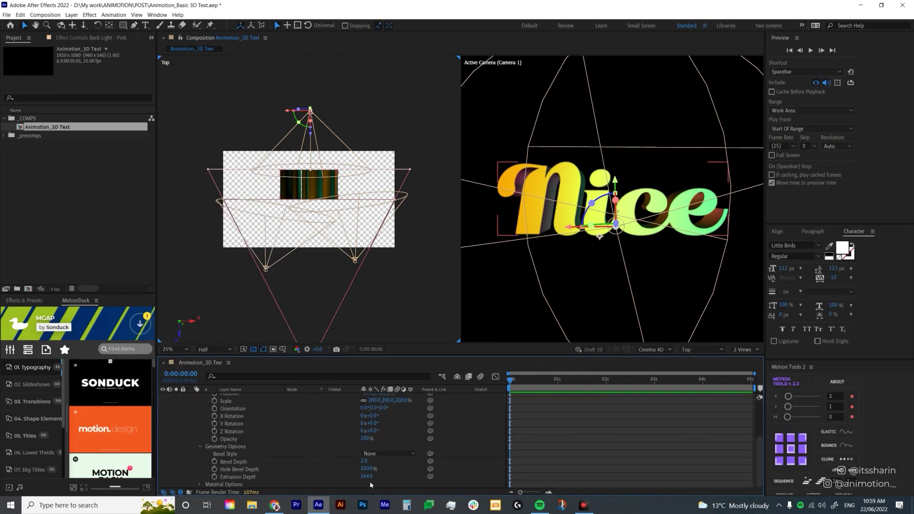
{"action": "left_click_drag", "start_coordinate": [369, 479], "coordinate": [387, 469]}
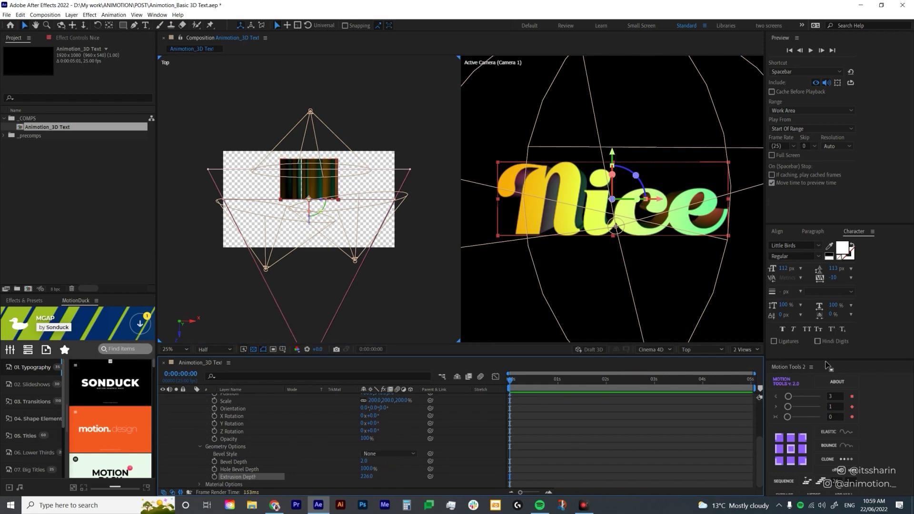
Return to a single-view layout and bring Camera 1 closer to the text, with its Z position at -976.7.
{"action": "left_click", "coordinate": [746, 350]}
{"action": "left_click", "coordinate": [751, 360]}
{"action": "scroll", "coordinate": [282, 440], "scroll_direction": "up", "scroll_amount": 1}
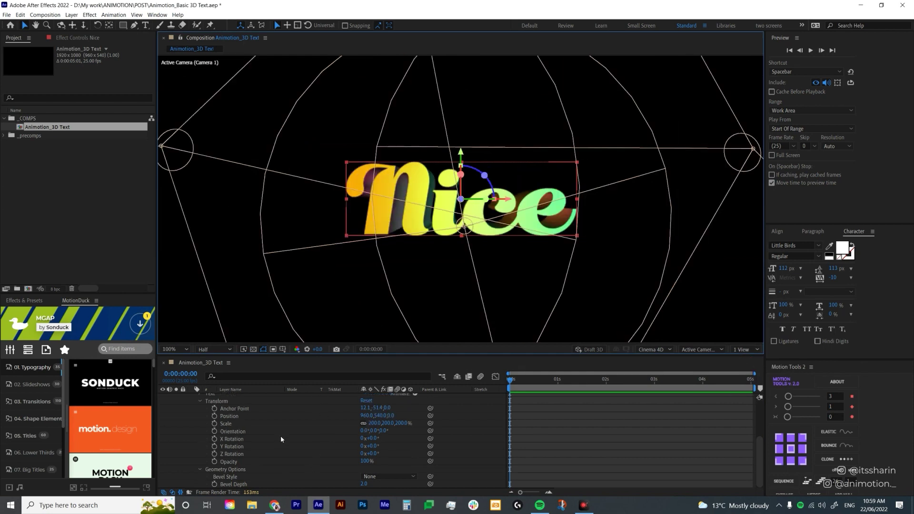
{"action": "scroll", "coordinate": [281, 437], "scroll_direction": "up", "scroll_amount": 2}
{"action": "left_click", "coordinate": [192, 428]}
{"action": "left_click", "coordinate": [245, 421]}
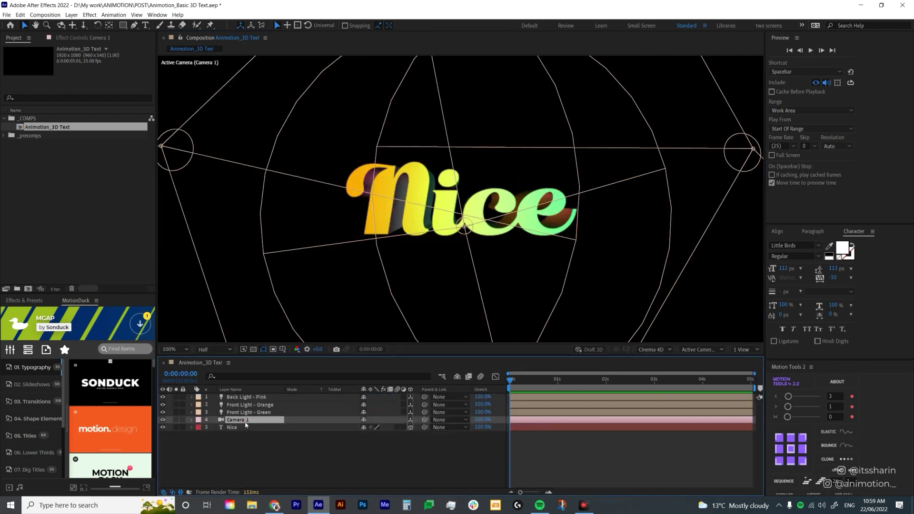
{"action": "key", "text": "p"}
{"action": "scroll", "coordinate": [442, 280], "scroll_direction": "down", "scroll_amount": 2}
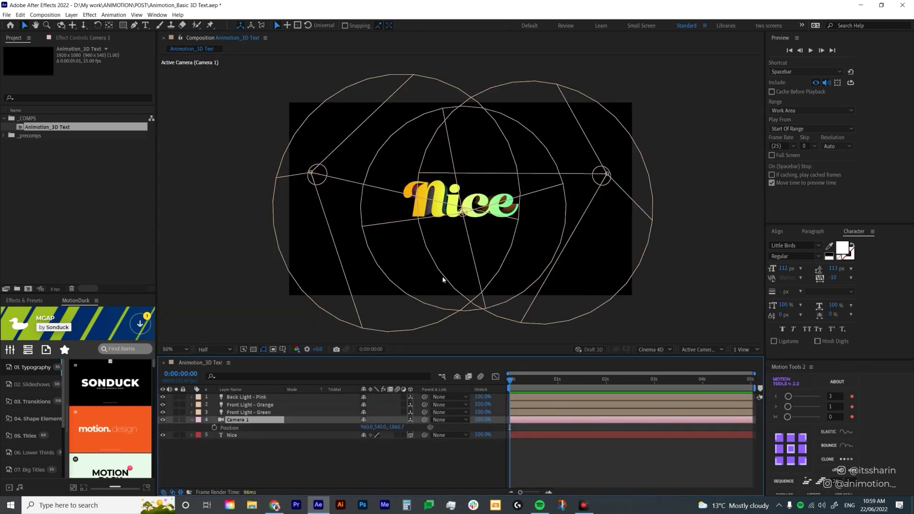
{"action": "left_click_drag", "start_coordinate": [394, 427], "coordinate": [742, 394]}
Show the Title/Action Safe guides over the composition and deselect the camera layer.
{"action": "left_click", "coordinate": [282, 349]}
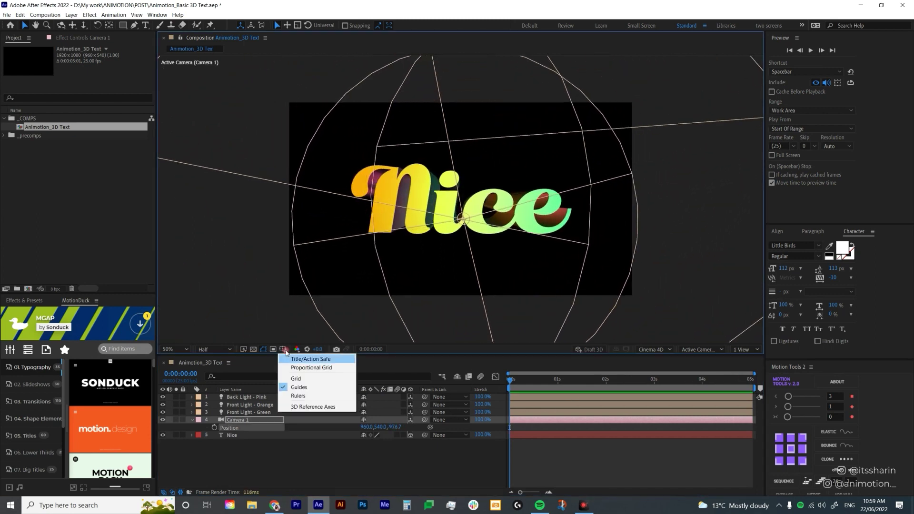
{"action": "left_click", "coordinate": [286, 359]}
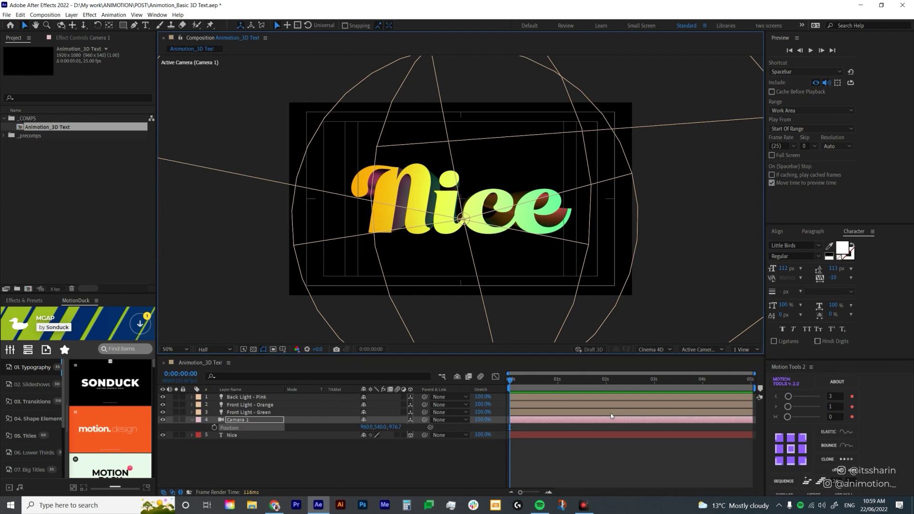
{"action": "left_click", "coordinate": [577, 463]}
Reveal the Nice layer's Geometry Options and set the preview resolution to Full for a close view of the letter edges.
{"action": "scroll", "coordinate": [523, 256], "scroll_direction": "up", "scroll_amount": 1}
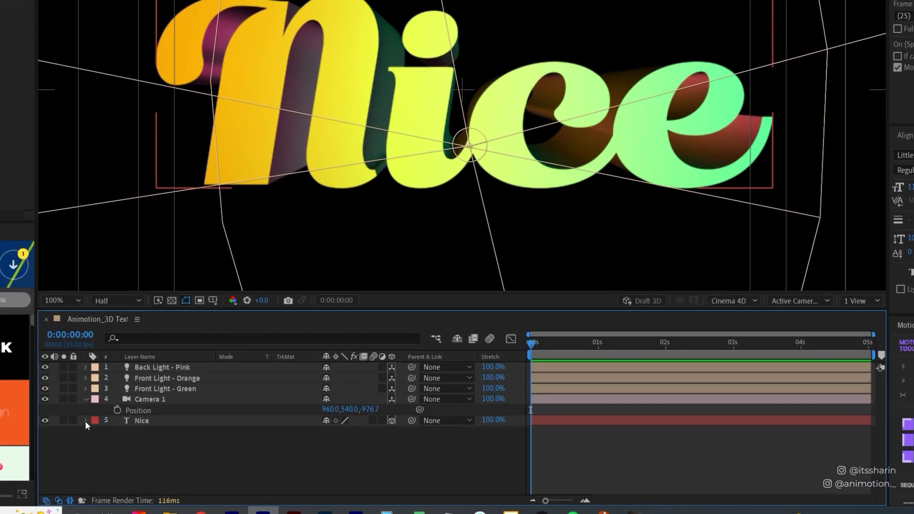
{"action": "left_click", "coordinate": [86, 420]}
{"action": "scroll", "coordinate": [127, 440], "scroll_direction": "down", "scroll_amount": 3}
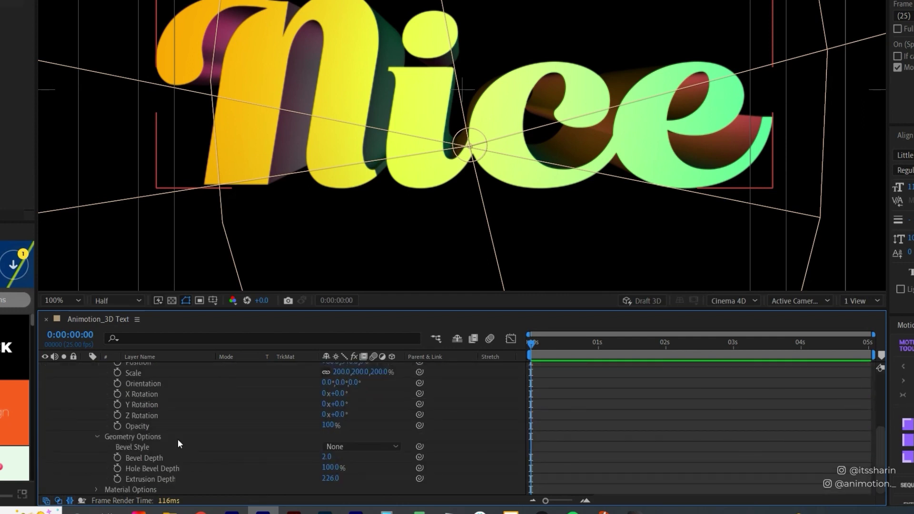
{"action": "scroll", "coordinate": [495, 238], "scroll_direction": "up", "scroll_amount": 1}
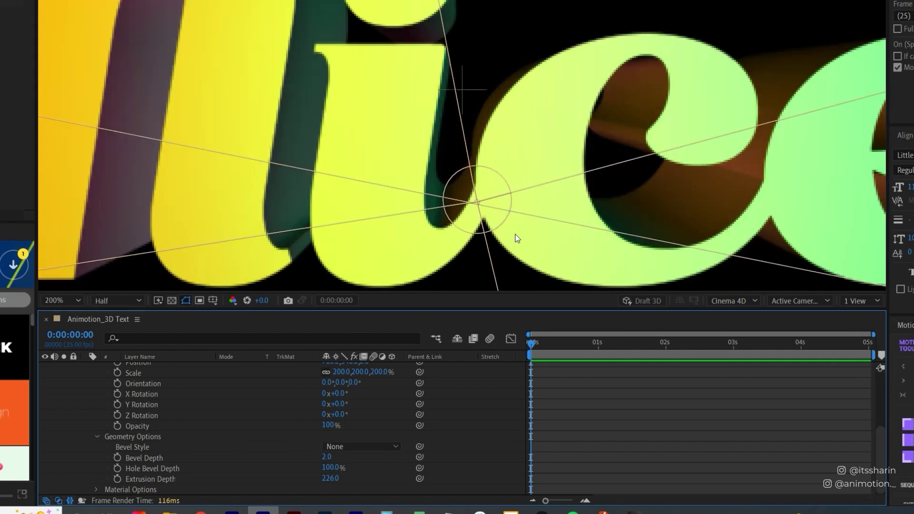
{"action": "left_click", "coordinate": [116, 300]}
{"action": "left_click", "coordinate": [109, 326]}
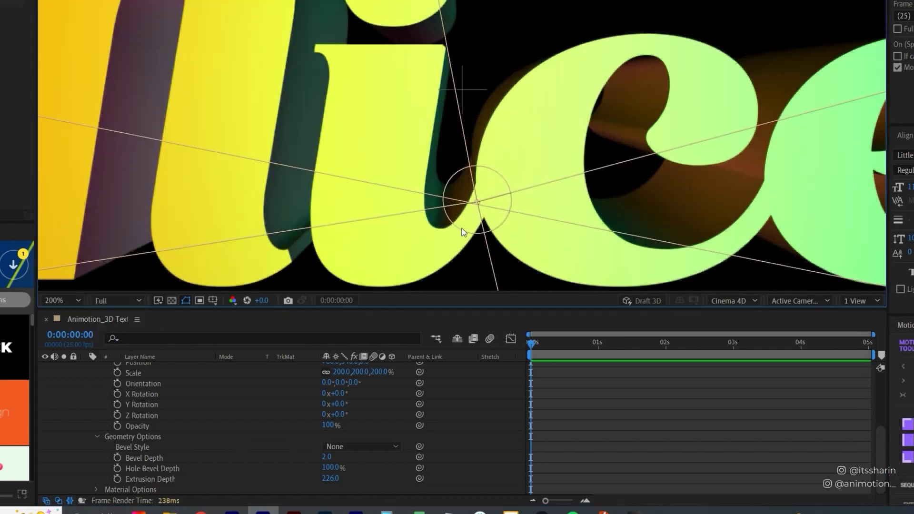
{"action": "left_click_drag", "start_coordinate": [430, 174], "coordinate": [375, 133]}
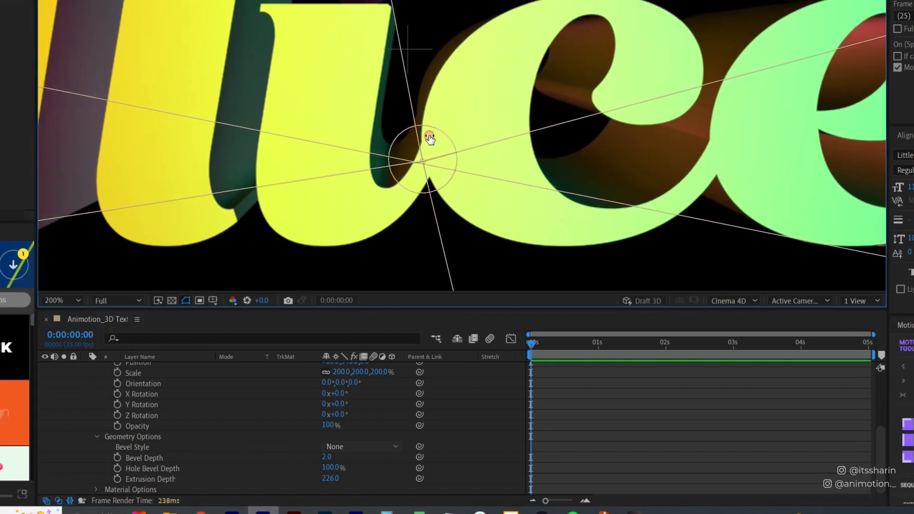
Try the Angular, Concave and Convex bevel styles on the Nice text.
{"action": "left_click", "coordinate": [345, 448]}
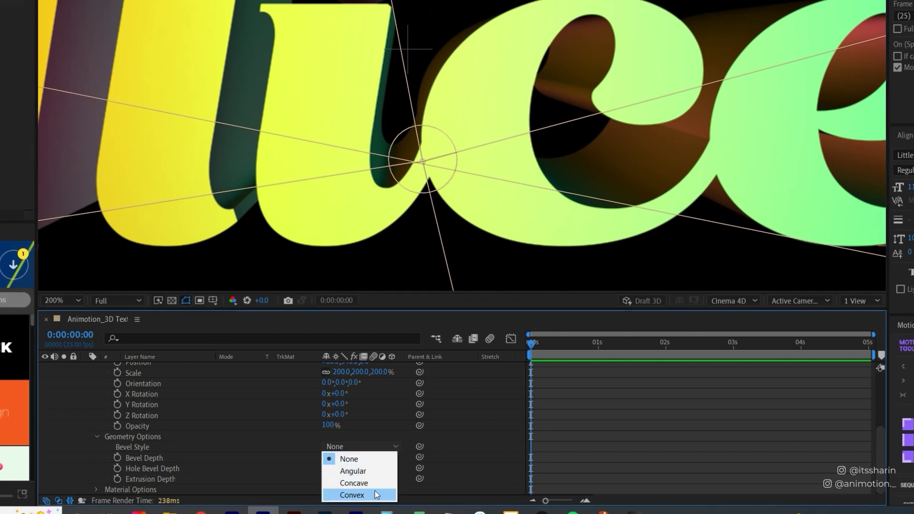
{"action": "left_click", "coordinate": [376, 470]}
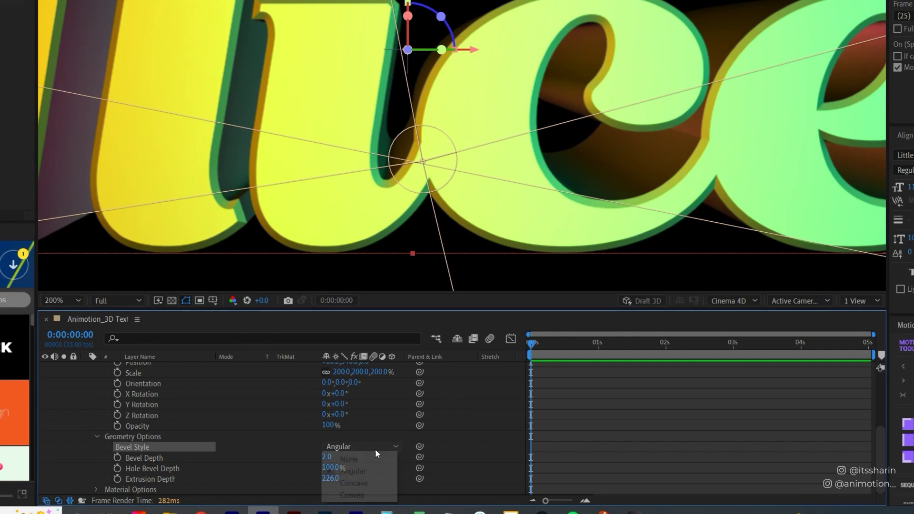
{"action": "left_click", "coordinate": [367, 482]}
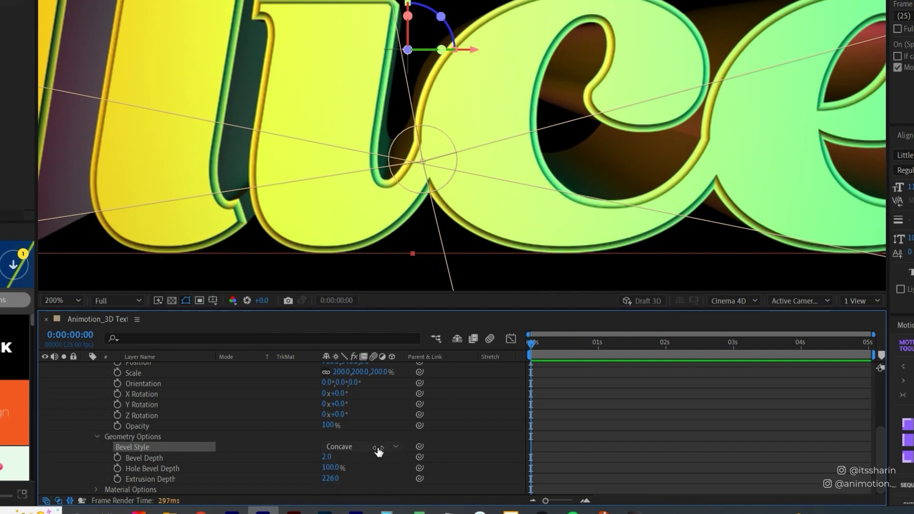
{"action": "left_click", "coordinate": [378, 451]}
{"action": "left_click", "coordinate": [373, 495]}
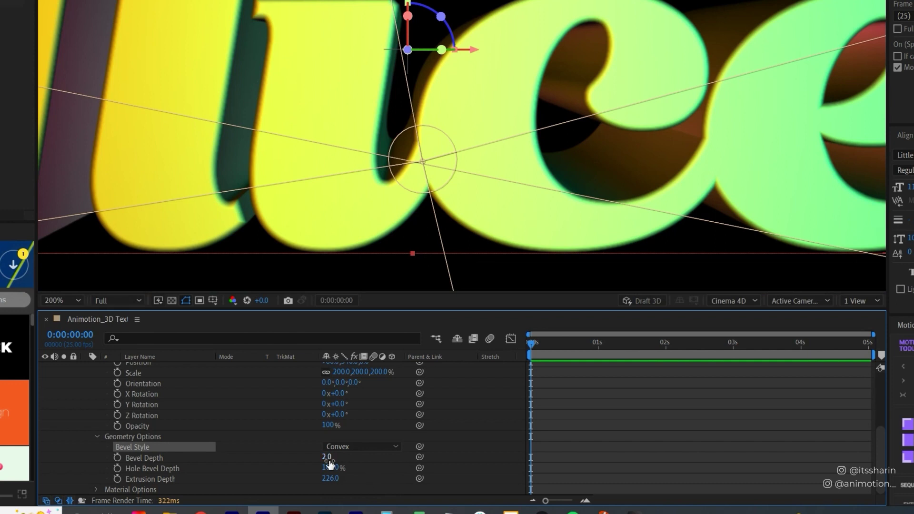
Increase the text's bevel depth to 5.
{"action": "left_click_drag", "start_coordinate": [329, 464], "coordinate": [349, 464]}
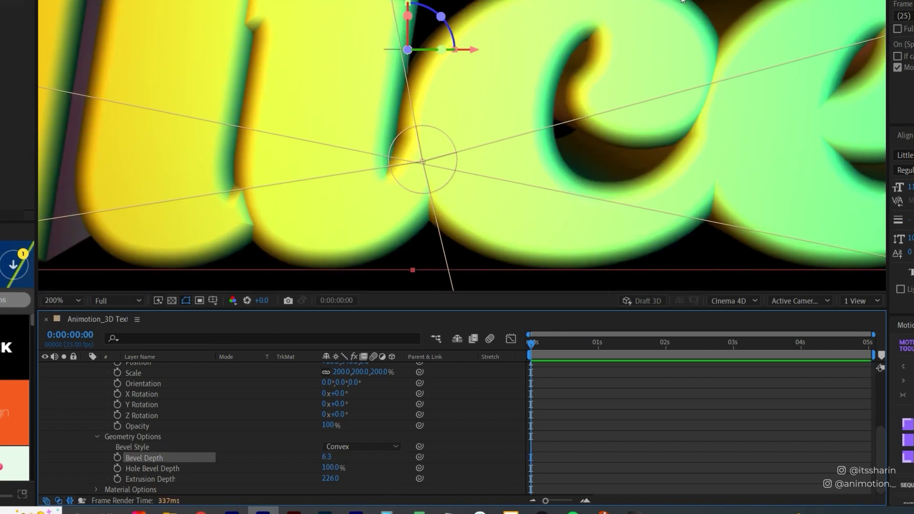
{"action": "left_click", "coordinate": [326, 457]}
{"action": "type", "text": "5"}
{"action": "key", "text": "Return"}
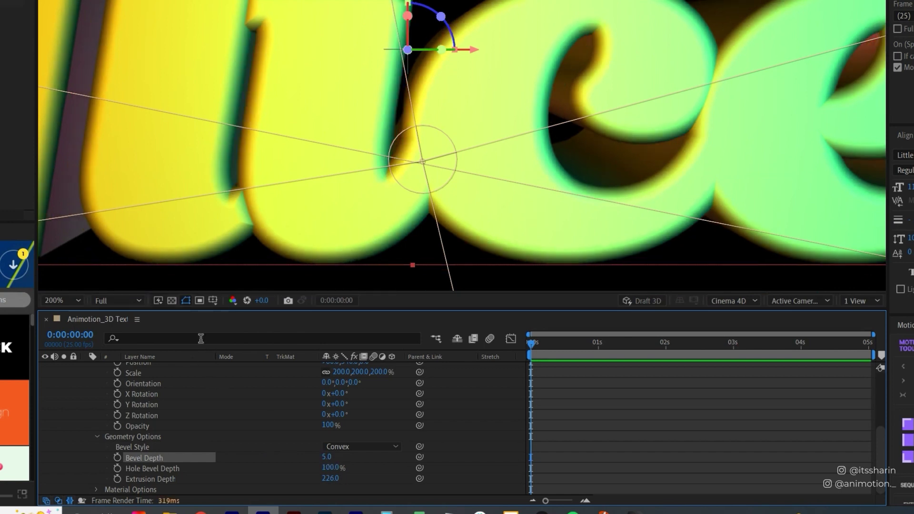
Change the text's bevel style to Angular with a bevel depth of 3, and deselect the layer.
{"action": "left_click", "coordinate": [343, 447]}
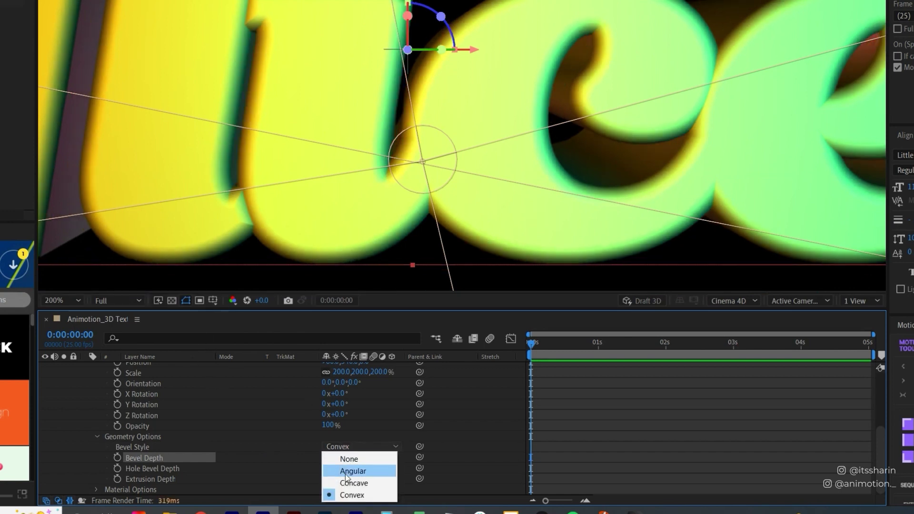
{"action": "left_click", "coordinate": [352, 471]}
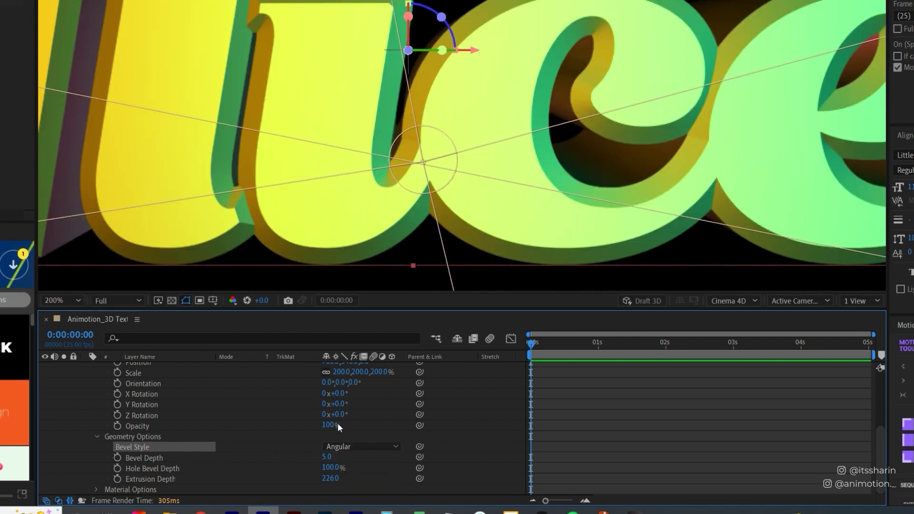
{"action": "left_click", "coordinate": [326, 457]}
{"action": "type", "text": "3"}
{"action": "key", "text": "Return"}
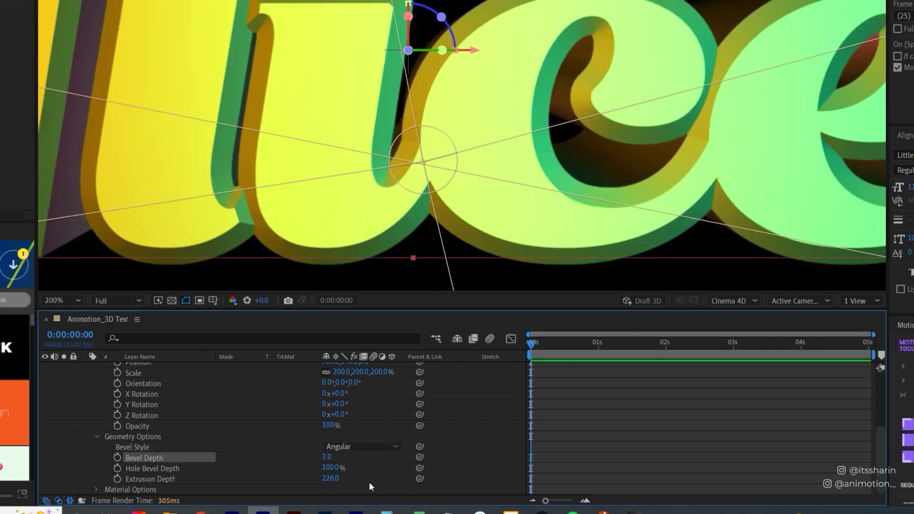
{"action": "scroll", "coordinate": [336, 198], "scroll_direction": "down", "scroll_amount": 1}
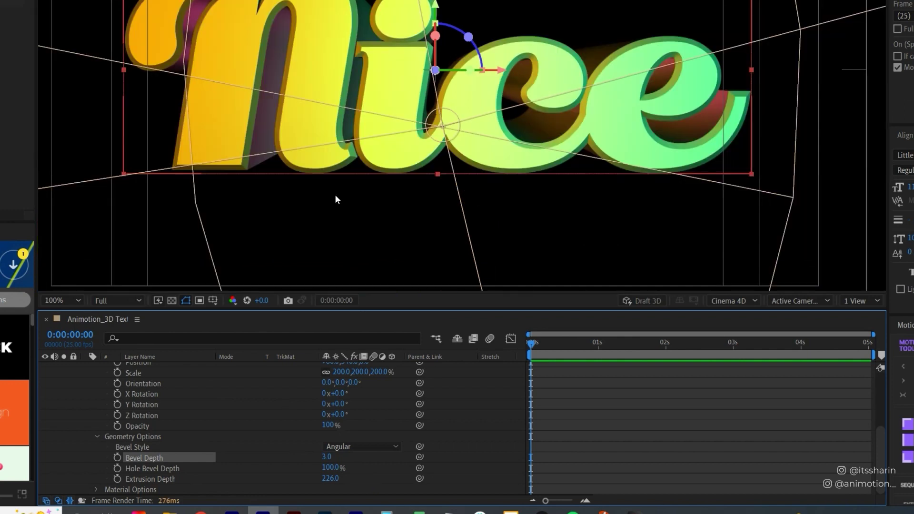
{"action": "key", "text": "F2"}
Collapse the Nice layer's Geometry Options and expand its Material Options.
{"action": "scroll", "coordinate": [335, 194], "scroll_direction": "up", "scroll_amount": 1}
{"action": "scroll", "coordinate": [227, 204], "scroll_direction": "down", "scroll_amount": 1}
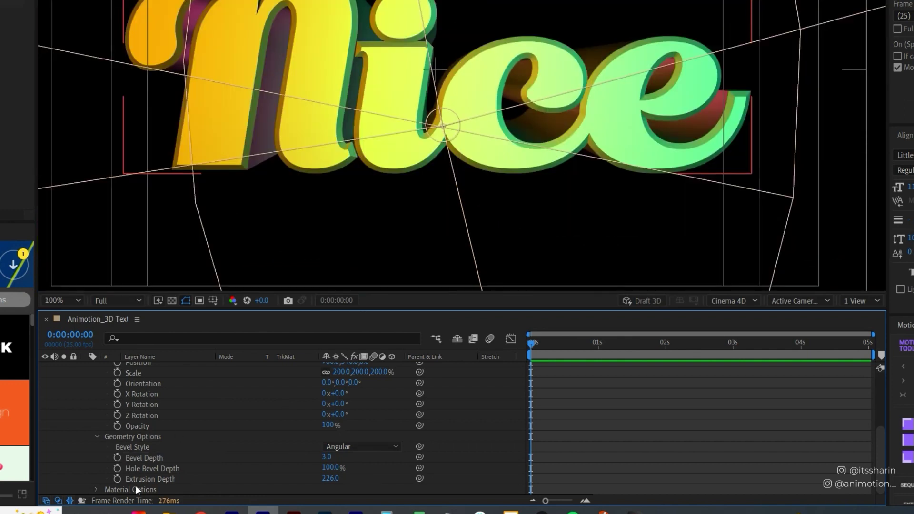
{"action": "left_click", "coordinate": [99, 436]}
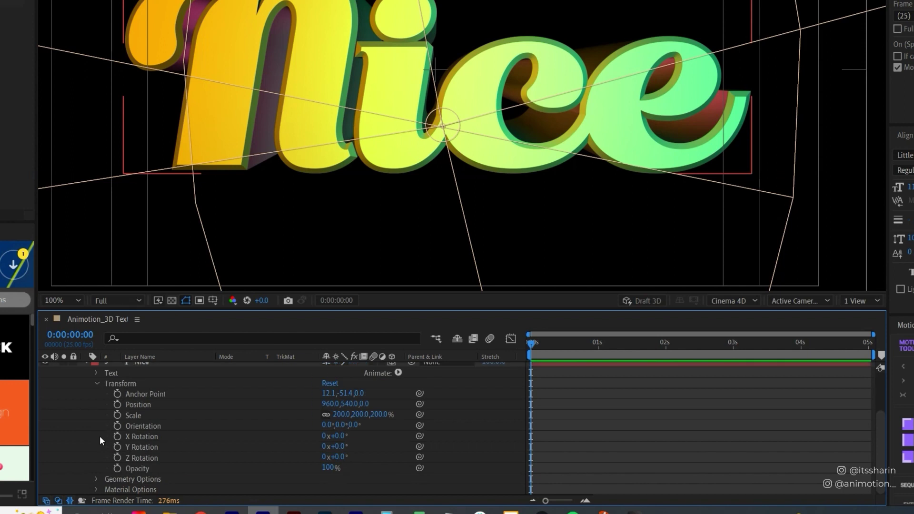
{"action": "left_click", "coordinate": [98, 491]}
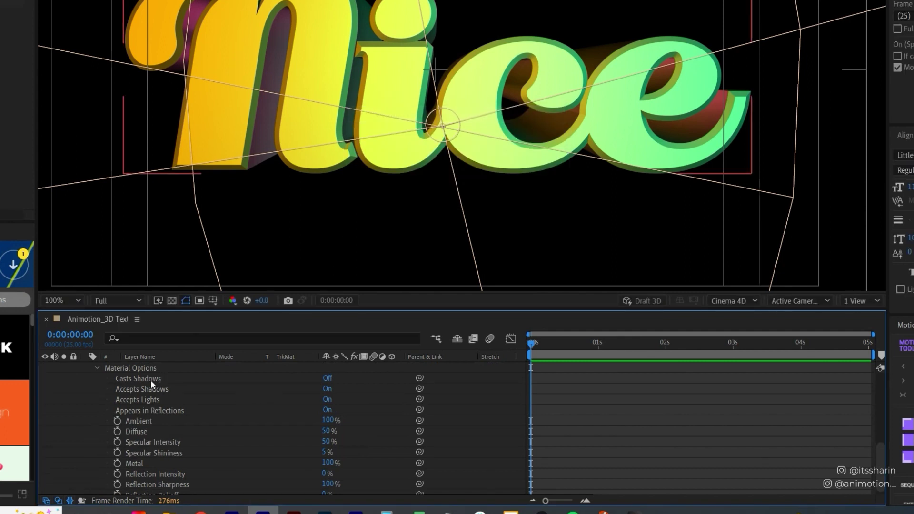
{"action": "scroll", "coordinate": [162, 423], "scroll_direction": "down", "scroll_amount": 1}
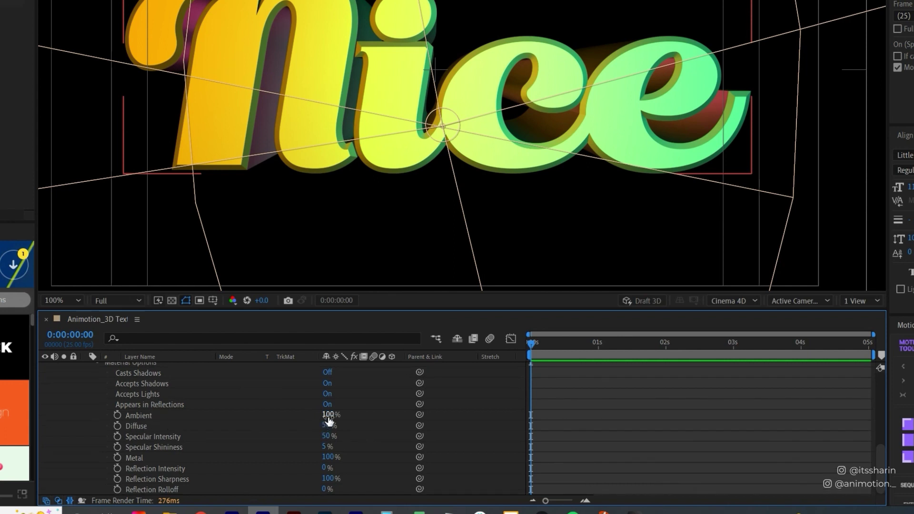
Test the text's Ambient value at 0% and back at 100%, with the preview resolution lowered to Third.
{"action": "left_click_drag", "start_coordinate": [327, 415], "coordinate": [252, 427]}
{"action": "left_click", "coordinate": [119, 301]}
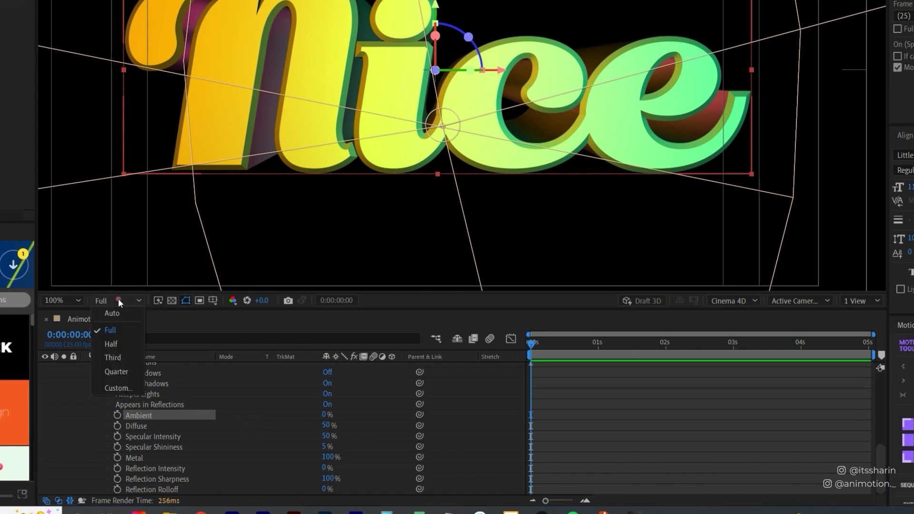
{"action": "left_click", "coordinate": [113, 358]}
{"action": "left_click_drag", "start_coordinate": [325, 415], "coordinate": [402, 421]}
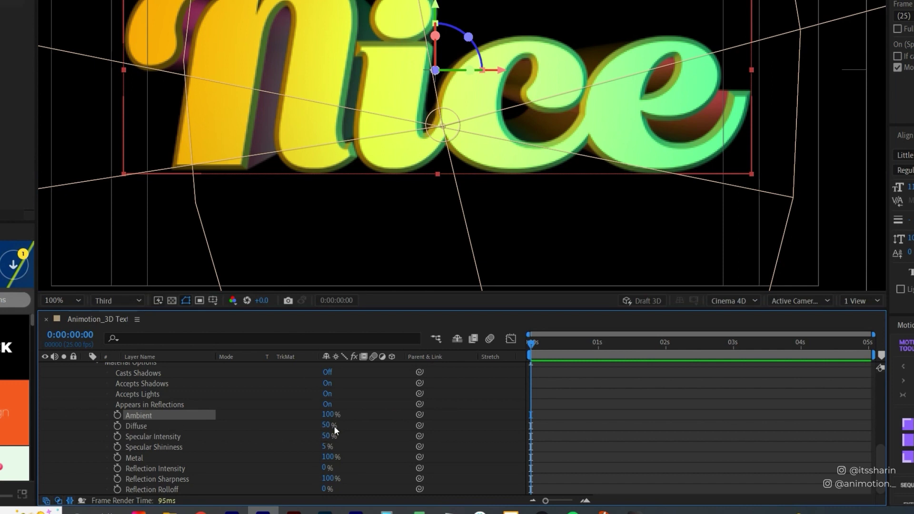
Raise the text material's Diffuse to 64% and set the preview resolution to Full.
{"action": "left_click_drag", "start_coordinate": [328, 426], "coordinate": [348, 444]}
{"action": "left_click", "coordinate": [117, 301]}
{"action": "left_click", "coordinate": [104, 327]}
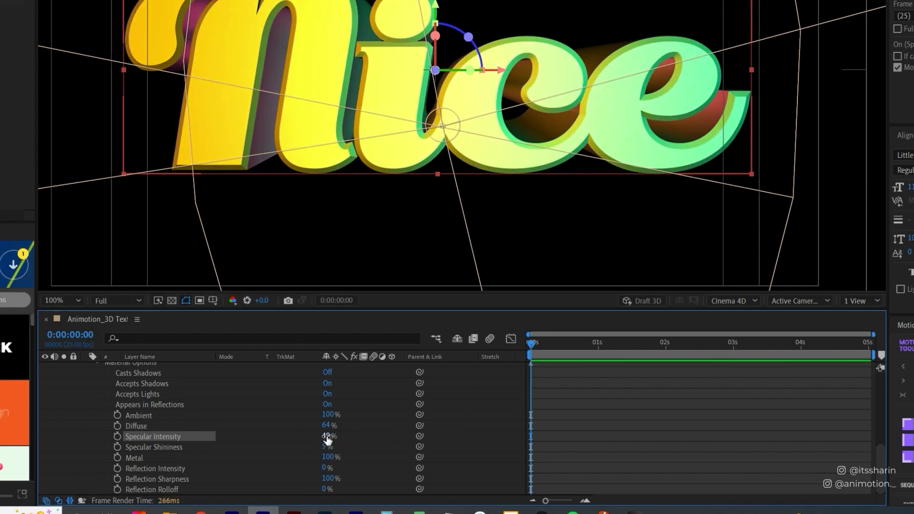
Set the text material's Specular Intensity to 60% and Specular Shininess to 60%, testing the shininess at 0% and 100%.
{"action": "left_click_drag", "start_coordinate": [327, 435], "coordinate": [344, 447]}
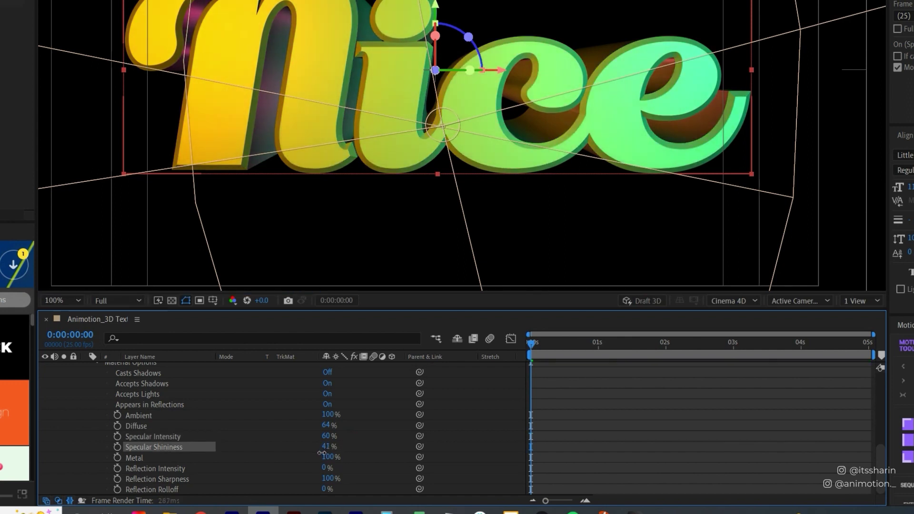
{"action": "left_click_drag", "start_coordinate": [317, 454], "coordinate": [287, 461]}
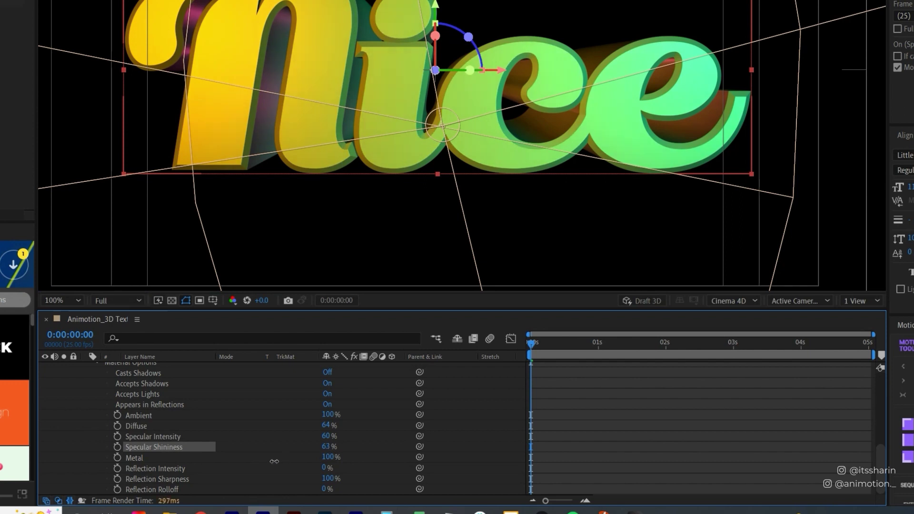
{"action": "scroll", "coordinate": [199, 8], "scroll_direction": "up", "scroll_amount": 2}
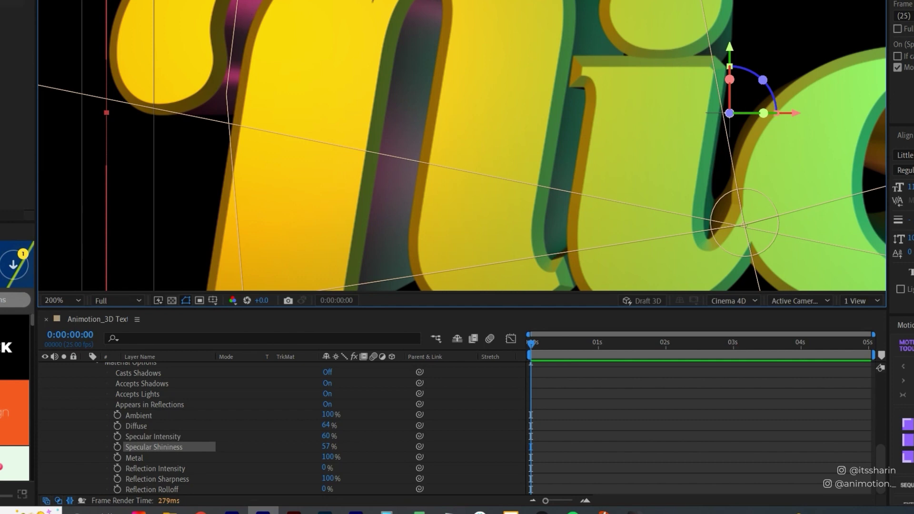
{"action": "left_click_drag", "start_coordinate": [327, 446], "coordinate": [266, 457]}
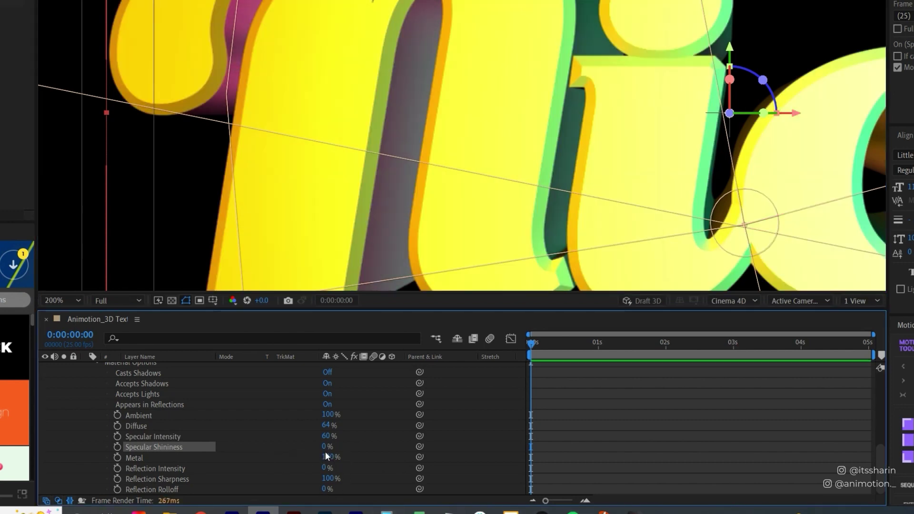
{"action": "left_click_drag", "start_coordinate": [326, 446], "coordinate": [393, 446]}
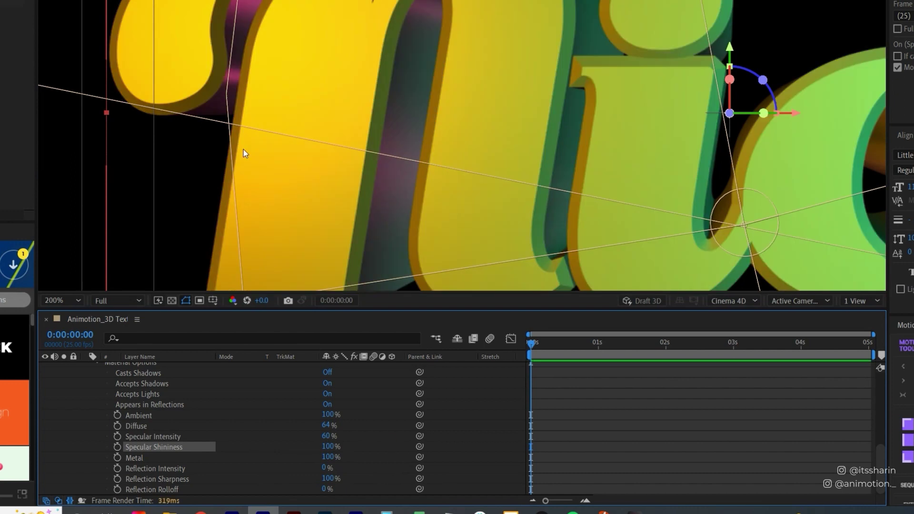
{"action": "left_click", "coordinate": [328, 446]}
{"action": "type", "text": "60"}
{"action": "key", "text": "Return"}
{"action": "scroll", "coordinate": [425, 99], "scroll_direction": "down", "scroll_amount": 1}
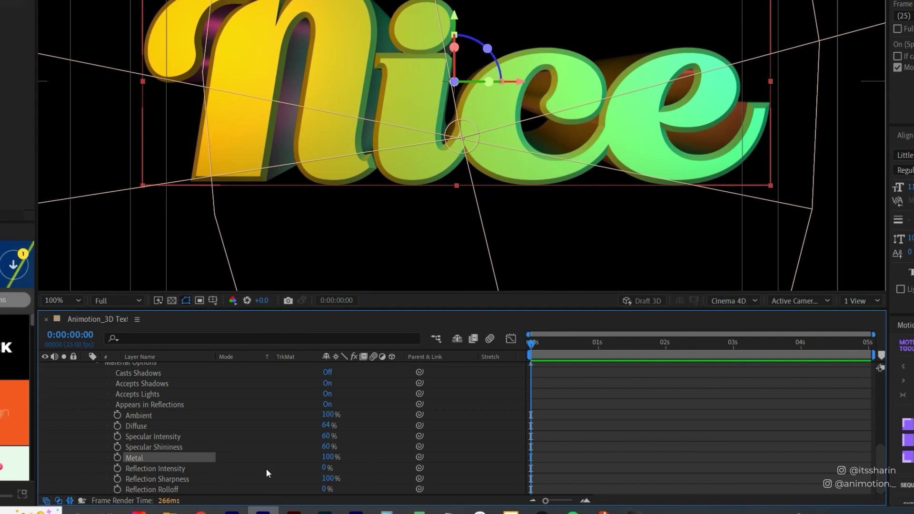
Raise the text material's Reflection Intensity to 20%, trying a much stronger reflection first.
{"action": "left_click_drag", "start_coordinate": [324, 469], "coordinate": [383, 465]}
{"action": "scroll", "coordinate": [385, 107], "scroll_direction": "up", "scroll_amount": 4}
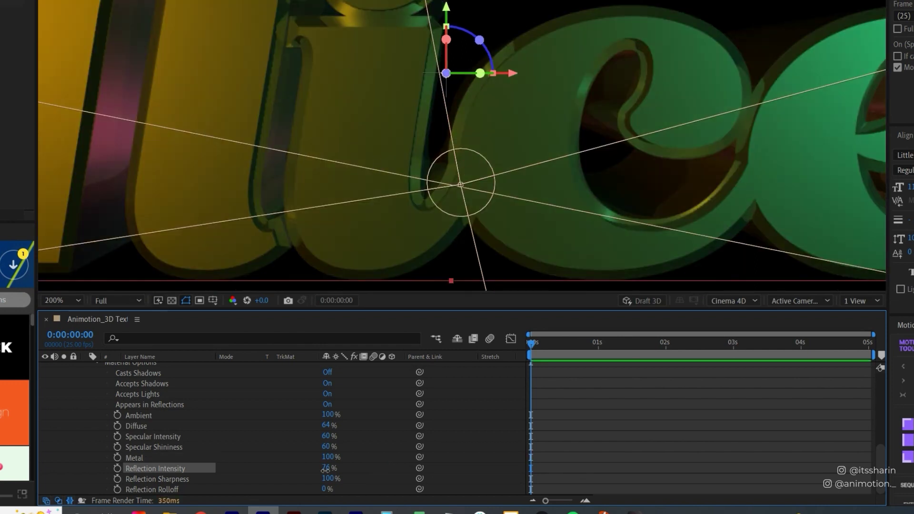
{"action": "left_click_drag", "start_coordinate": [325, 470], "coordinate": [299, 479]}
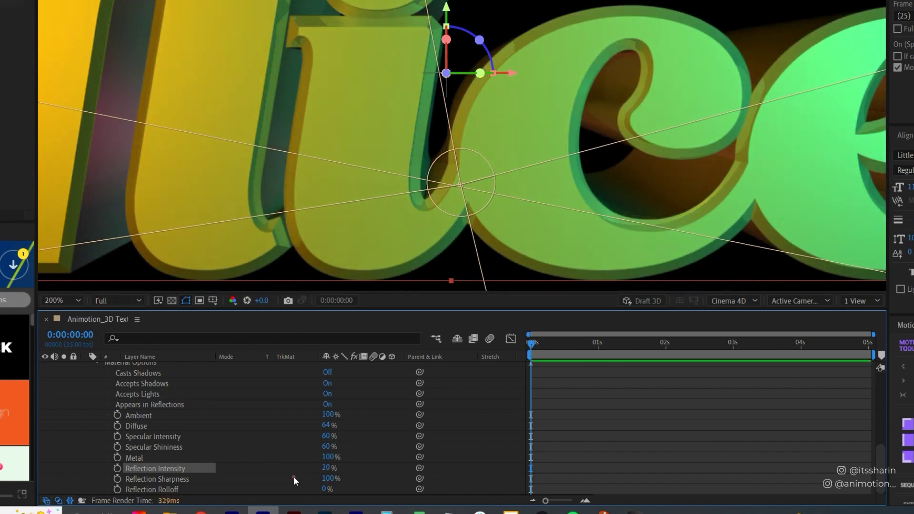
{"action": "scroll", "coordinate": [240, 193], "scroll_direction": "down", "scroll_amount": 2}
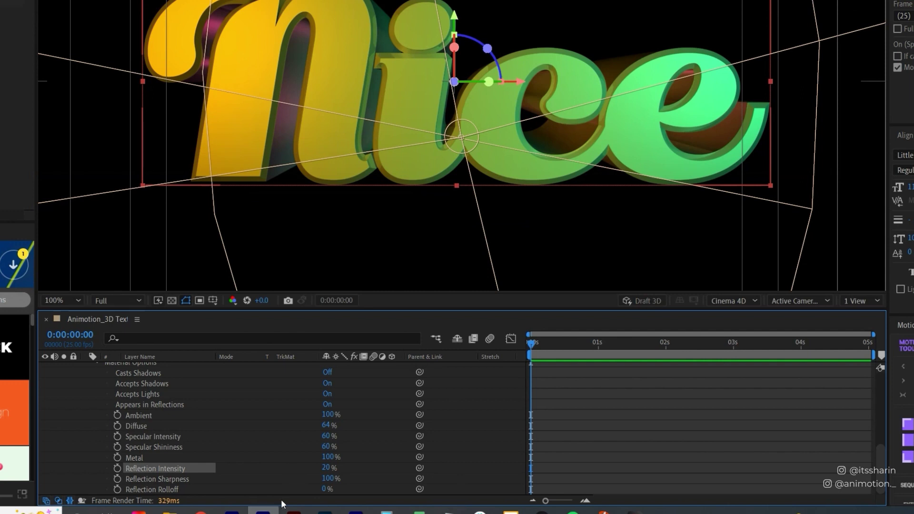
Set the text material's Reflection Sharpness to 80%.
{"action": "left_click", "coordinate": [157, 479]}
{"action": "scroll", "coordinate": [258, 262], "scroll_direction": "up", "scroll_amount": 2}
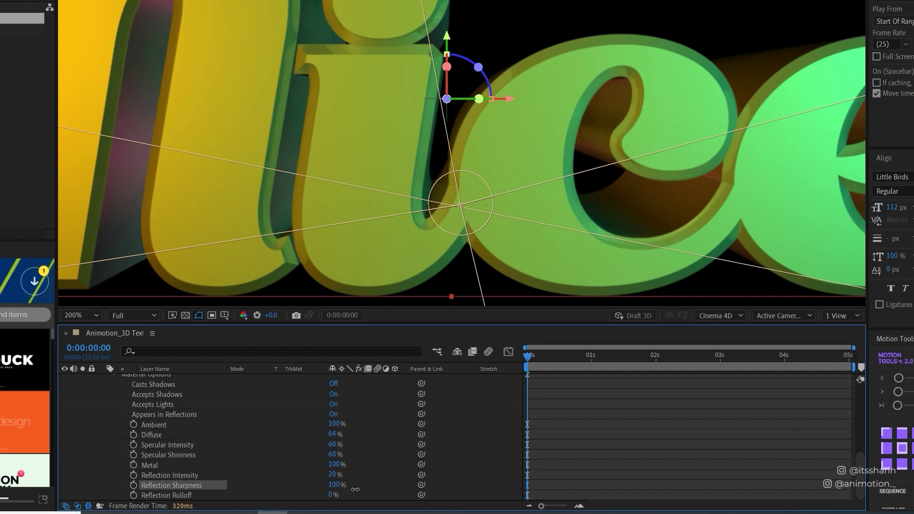
{"action": "left_click", "coordinate": [332, 485]}
{"action": "type", "text": "80"}
Test the text material's Reflection Rolloff at 94% and undo that change.
{"action": "left_click_drag", "start_coordinate": [334, 494], "coordinate": [381, 490]}
{"action": "scroll", "coordinate": [345, 163], "scroll_direction": "down", "scroll_amount": 1}
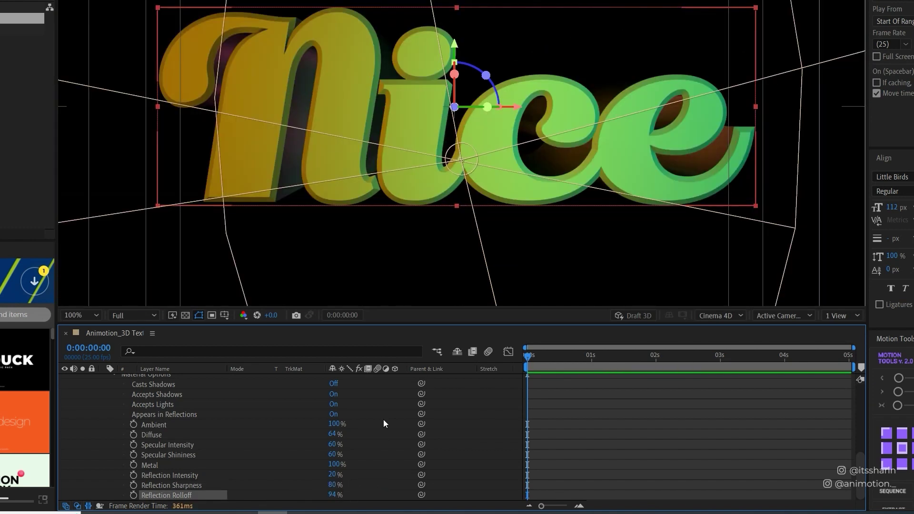
{"action": "key", "text": "ctrl+z"}
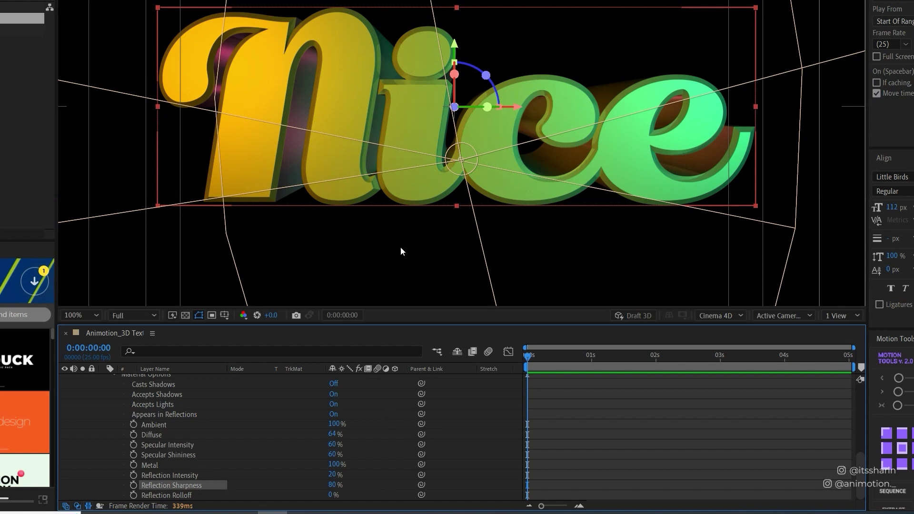
Collapse the text layer's properties and add a new white light of type Ambient to the composition.
{"action": "key", "text": "u"}
{"action": "right_click", "coordinate": [218, 459]}
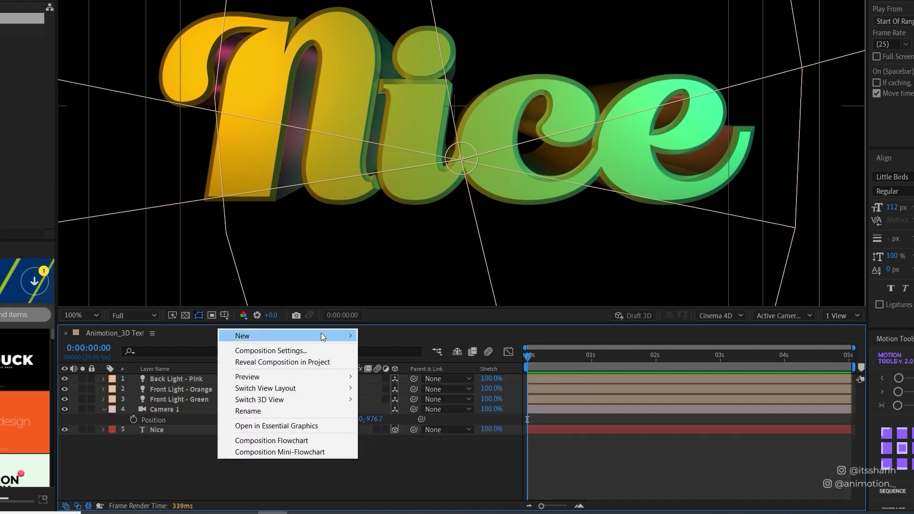
{"action": "mouse_move", "coordinate": [321, 335]}
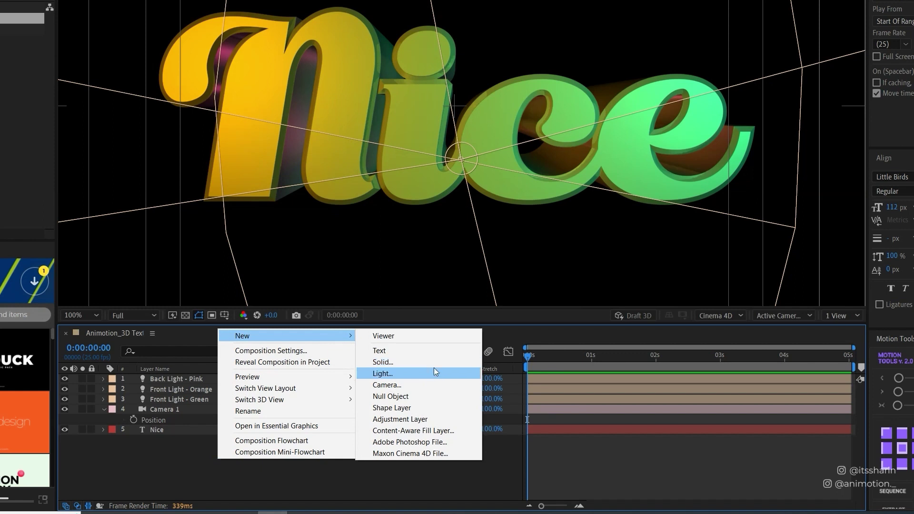
{"action": "left_click", "coordinate": [419, 373]}
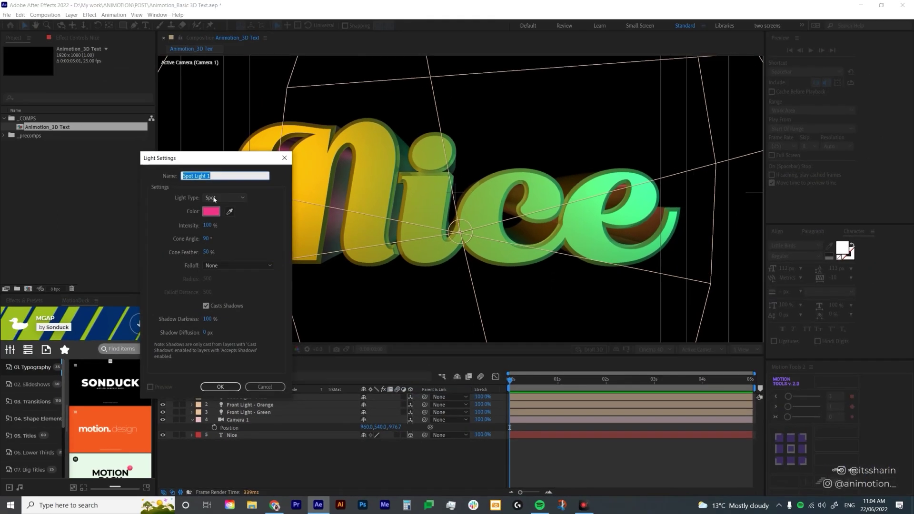
{"action": "left_click", "coordinate": [223, 200]}
{"action": "left_click", "coordinate": [229, 236]}
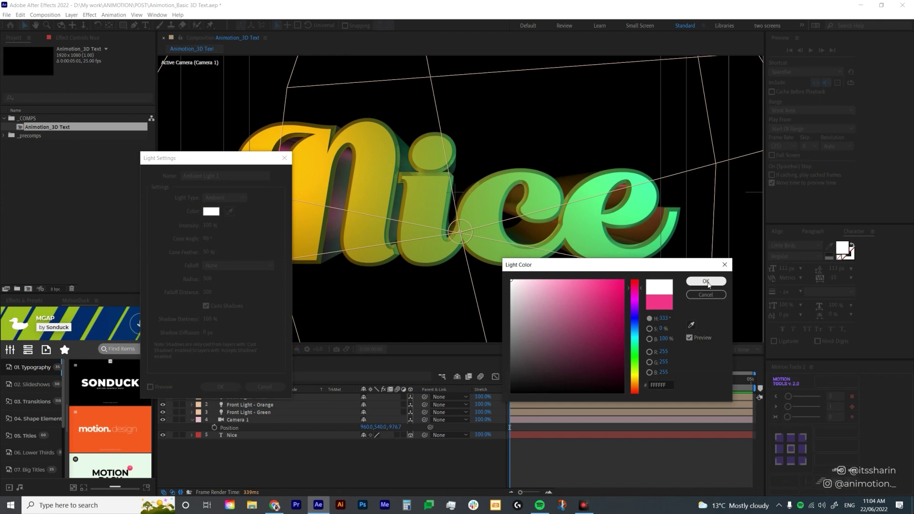
{"action": "left_click", "coordinate": [706, 282]}
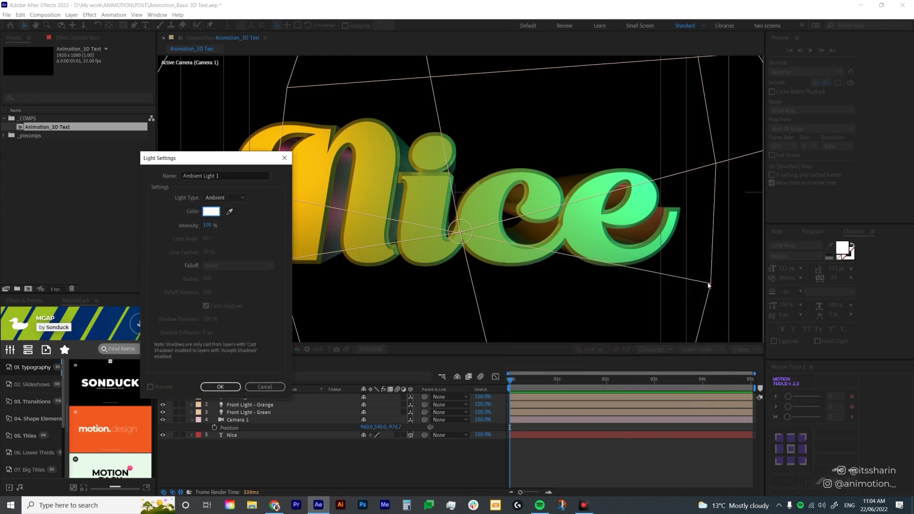
{"action": "left_click", "coordinate": [220, 386]}
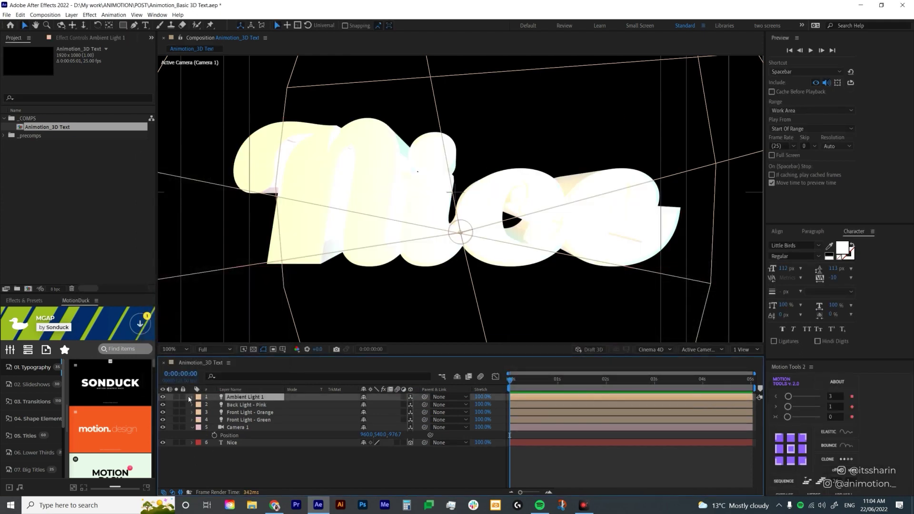
Set the intensity of Ambient Light 1 to 20% in its Light Options.
{"action": "left_click", "coordinate": [191, 398]}
{"action": "left_click", "coordinate": [199, 405]}
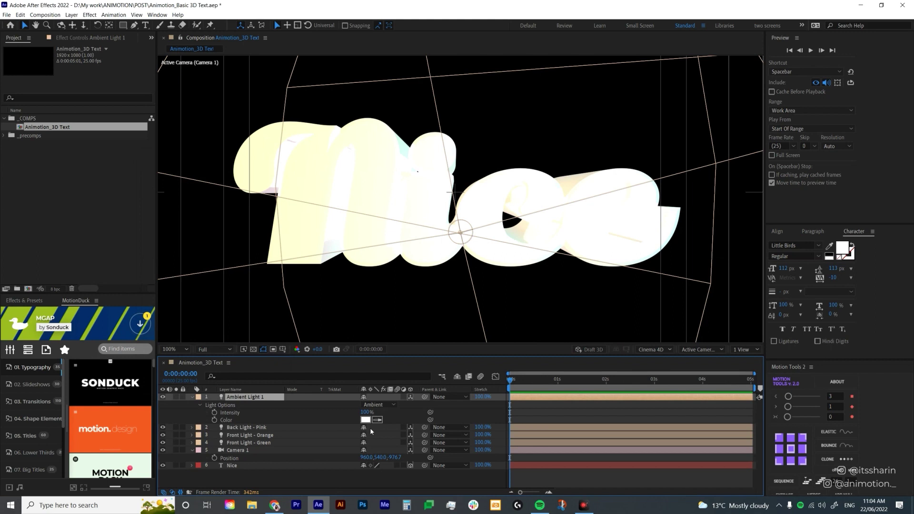
{"action": "left_click", "coordinate": [365, 412]}
{"action": "type", "text": "20"}
{"action": "key", "text": "Return"}
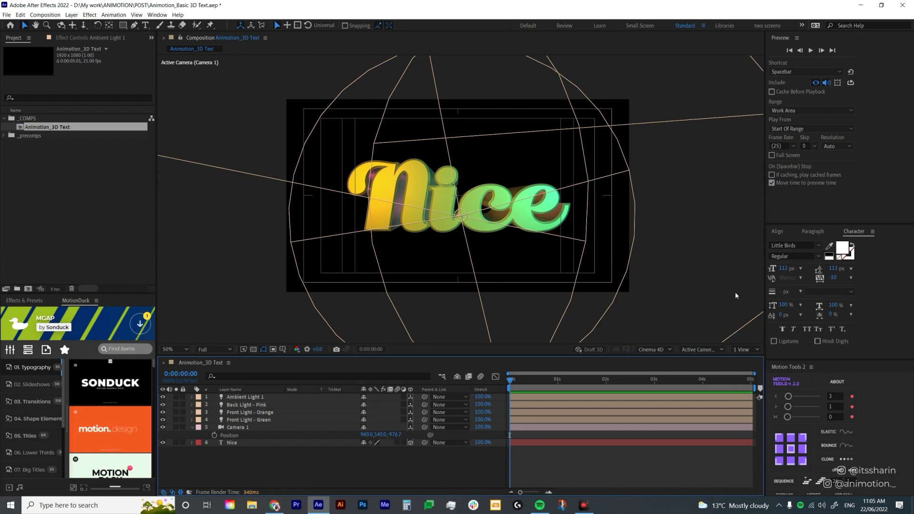
Change the viewer layout to 4 Views and frame the text and lights in the orthographic views.
{"action": "left_click", "coordinate": [743, 349]}
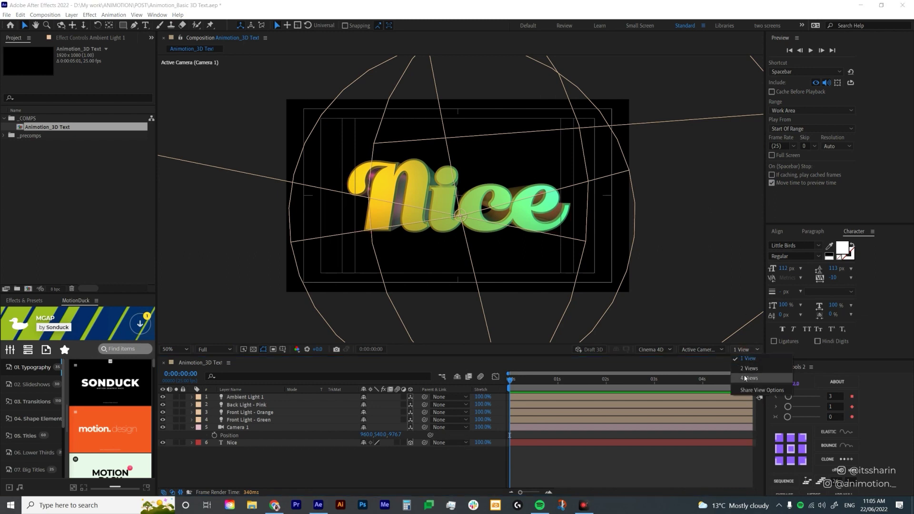
{"action": "left_click", "coordinate": [750, 379]}
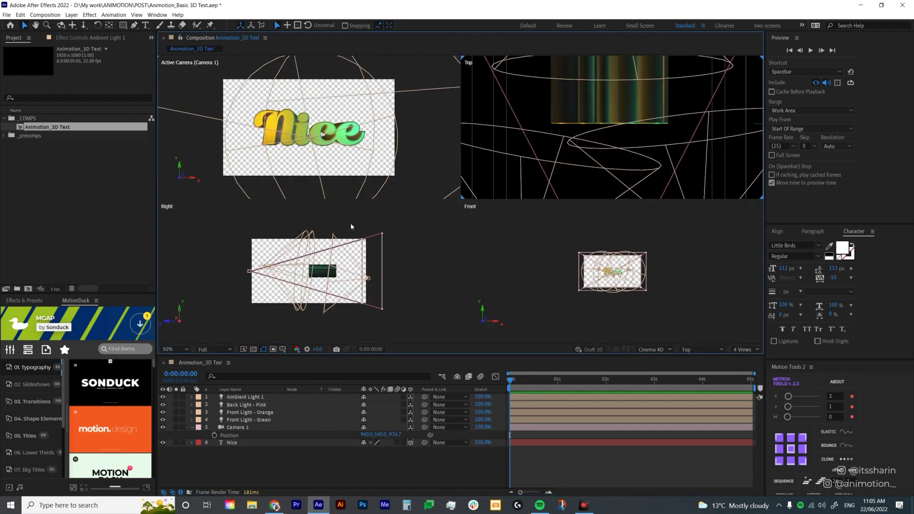
{"action": "scroll", "coordinate": [348, 289], "scroll_direction": "up", "scroll_amount": 2}
{"action": "left_click", "coordinate": [345, 286]}
{"action": "scroll", "coordinate": [345, 286], "scroll_direction": "up", "scroll_amount": 3}
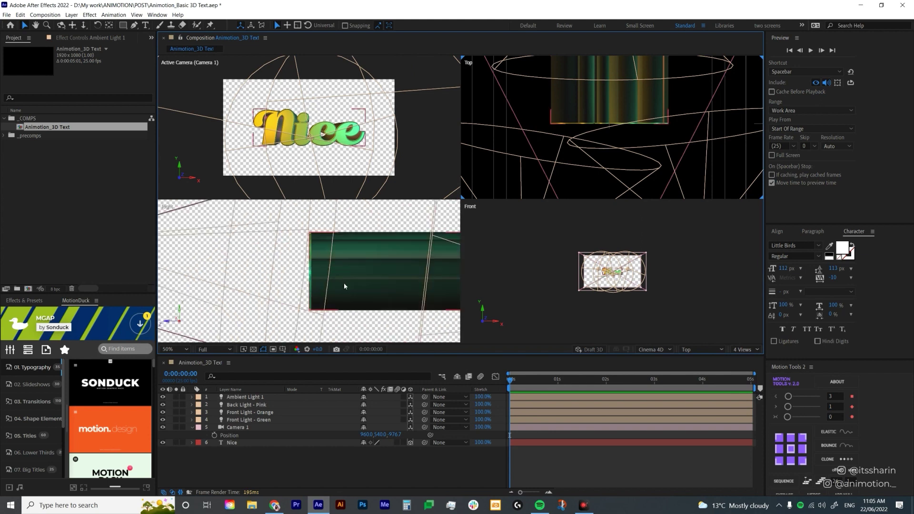
{"action": "scroll", "coordinate": [345, 286], "scroll_direction": "down", "scroll_amount": 3}
{"action": "scroll", "coordinate": [345, 286], "scroll_direction": "up", "scroll_amount": 3}
{"action": "left_click", "coordinate": [361, 322]}
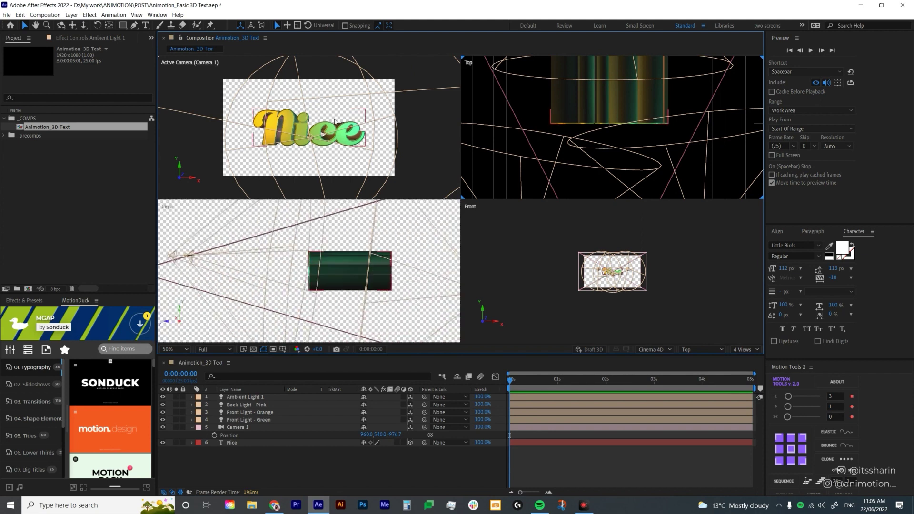
Duplicate the Back Light - Pink layer and rename the copy Side Light - Pink.
{"action": "left_click", "coordinate": [256, 405]}
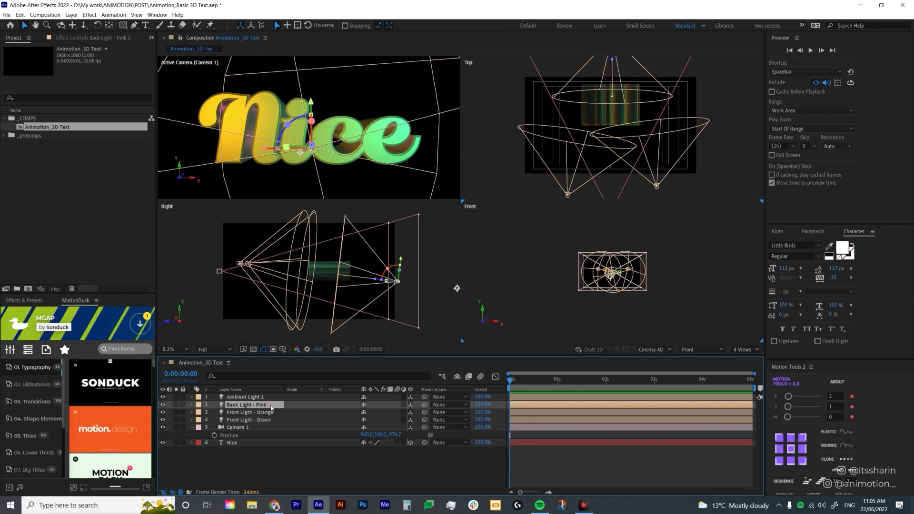
{"action": "key", "text": "ctrl+d"}
{"action": "key", "text": "Return"}
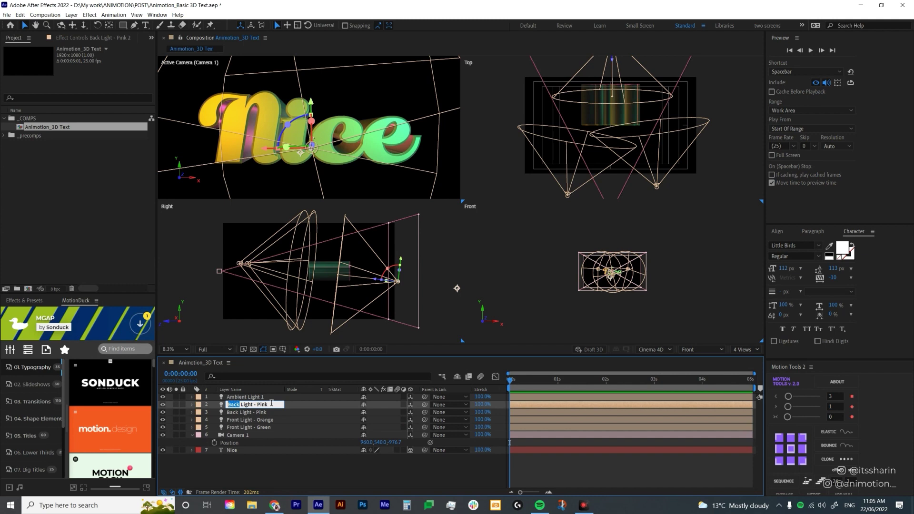
{"action": "type", "text": "Side"}
{"action": "key", "text": "Return"}
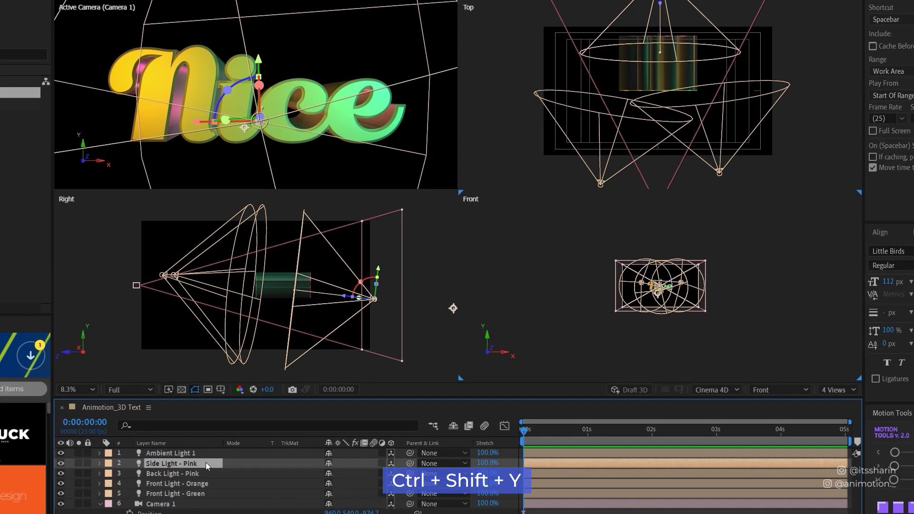
Change the Side Light - Pink to a Point light in its light settings and leave its layer collapsed.
{"action": "key", "text": "ctrl+shift+y"}
{"action": "left_click", "coordinate": [130, 184]}
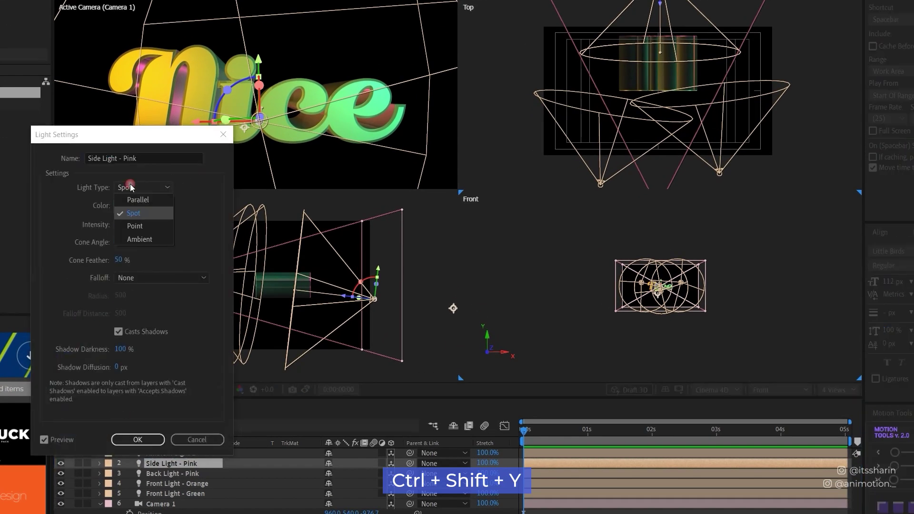
{"action": "left_click", "coordinate": [138, 224]}
{"action": "left_click", "coordinate": [138, 439]}
{"action": "left_click", "coordinate": [99, 463]}
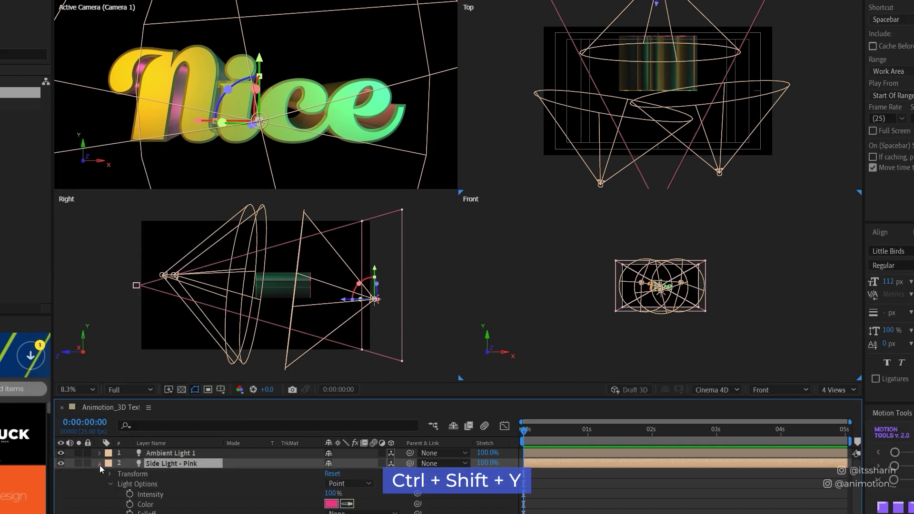
{"action": "left_click", "coordinate": [99, 464]}
Move the Side Light - Pink forward from behind the text to beside the letters' right end.
{"action": "left_click_drag", "start_coordinate": [343, 301], "coordinate": [260, 306]}
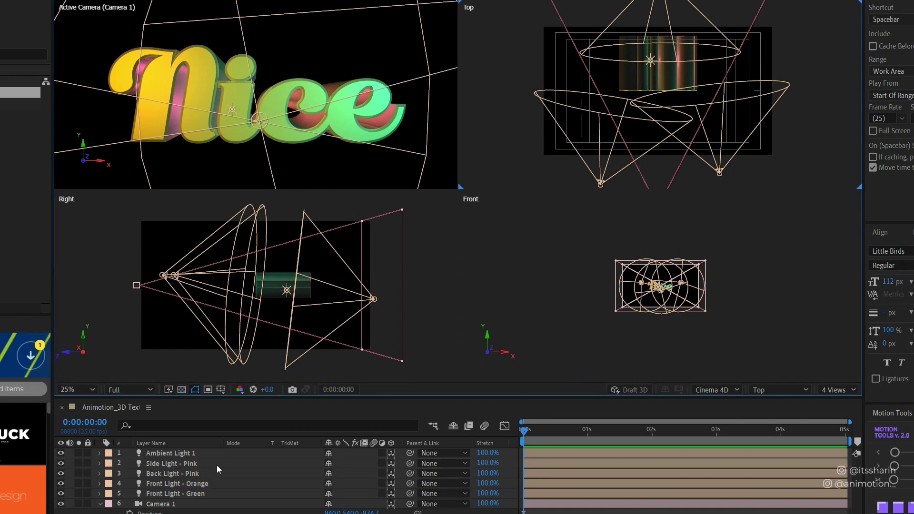
{"action": "left_click", "coordinate": [216, 465]}
{"action": "left_click_drag", "start_coordinate": [621, 55], "coordinate": [696, 58]}
Duplicate the Side Light - Pink layer and rename the copy Side Light - Blue.
{"action": "left_click", "coordinate": [178, 467]}
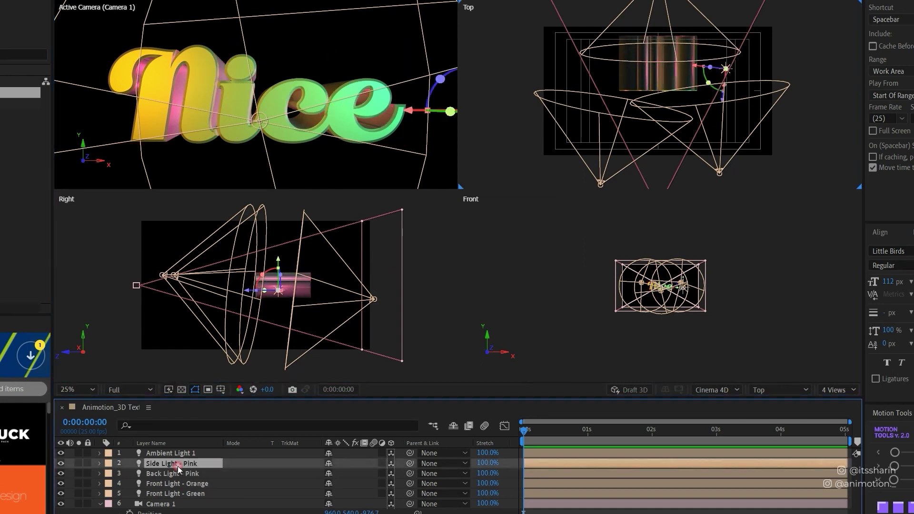
{"action": "key", "text": "ctrl+d"}
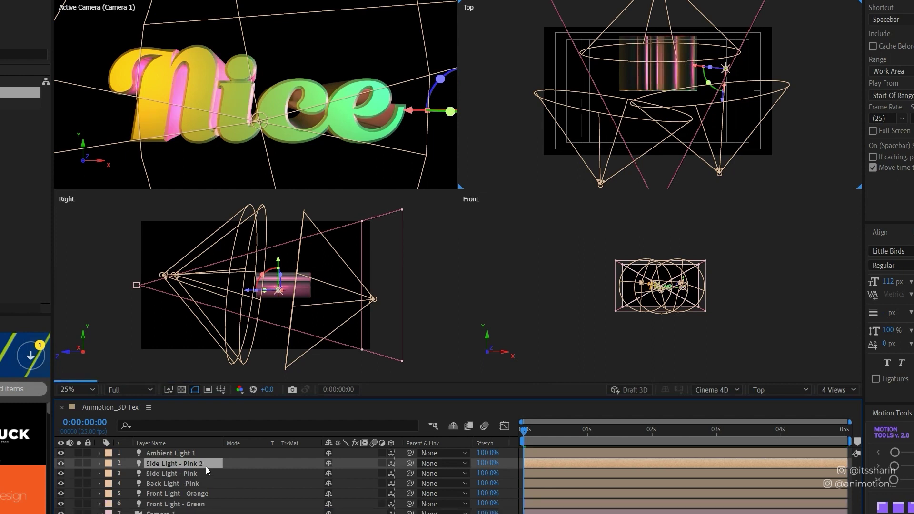
{"action": "key", "text": "Return"}
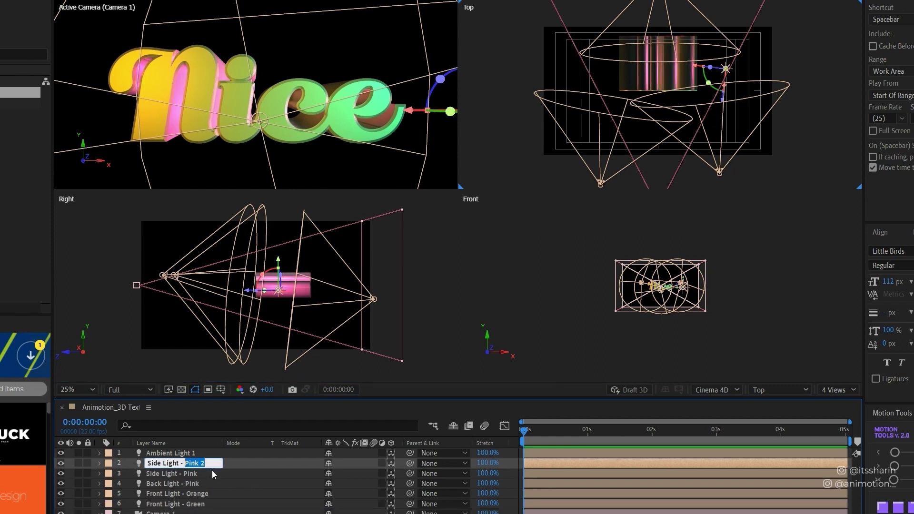
{"action": "type", "text": "Blue"}
{"action": "key", "text": "Return"}
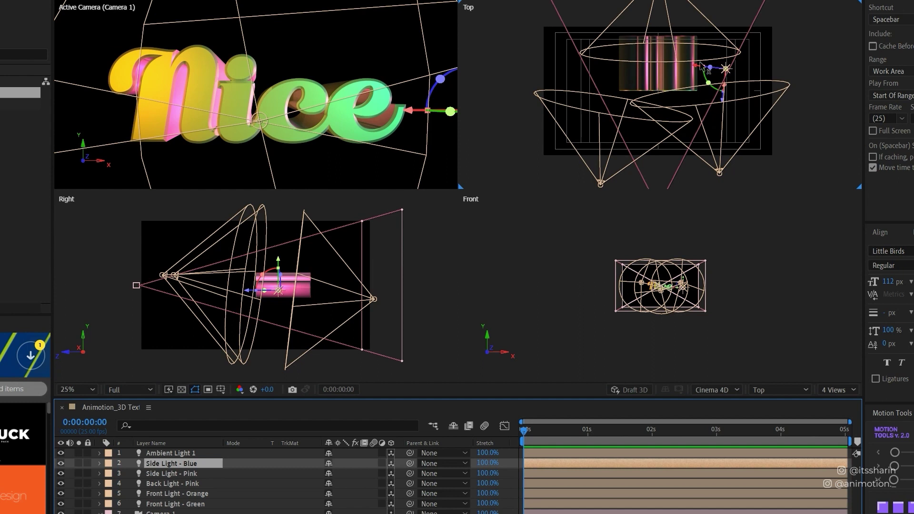
Move the Side Light - Blue to beside the letters' left end and change its light colour to blue.
{"action": "left_click_drag", "start_coordinate": [702, 67], "coordinate": [568, 57]}
{"action": "left_click_drag", "start_coordinate": [598, 87], "coordinate": [597, 100]}
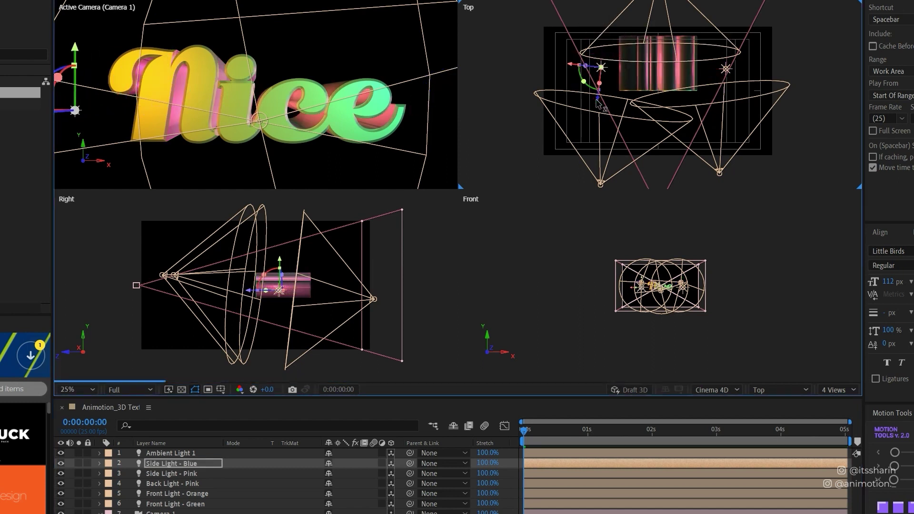
{"action": "key", "text": "ctrl+shift+l"}
{"action": "left_click", "coordinate": [126, 205]}
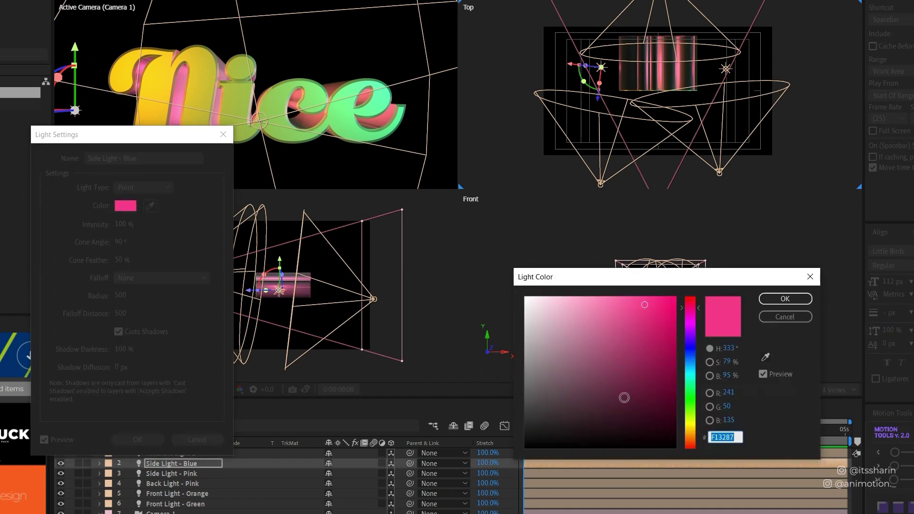
{"action": "left_click", "coordinate": [694, 351]}
{"action": "left_click", "coordinate": [665, 305]}
{"action": "left_click", "coordinate": [785, 299]}
{"action": "left_click", "coordinate": [137, 440]}
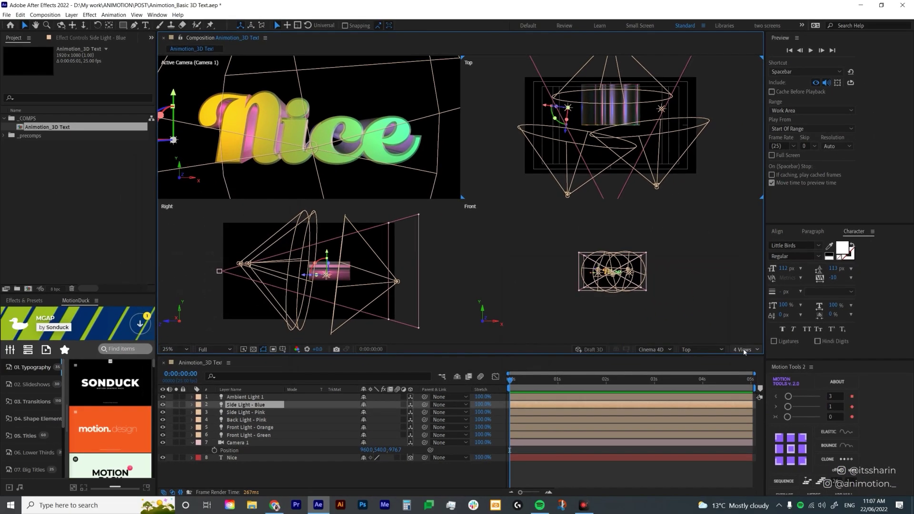
Return the composition to a single view and move the Camera 1 layer to the top of the layer stack.
{"action": "left_click", "coordinate": [744, 352]}
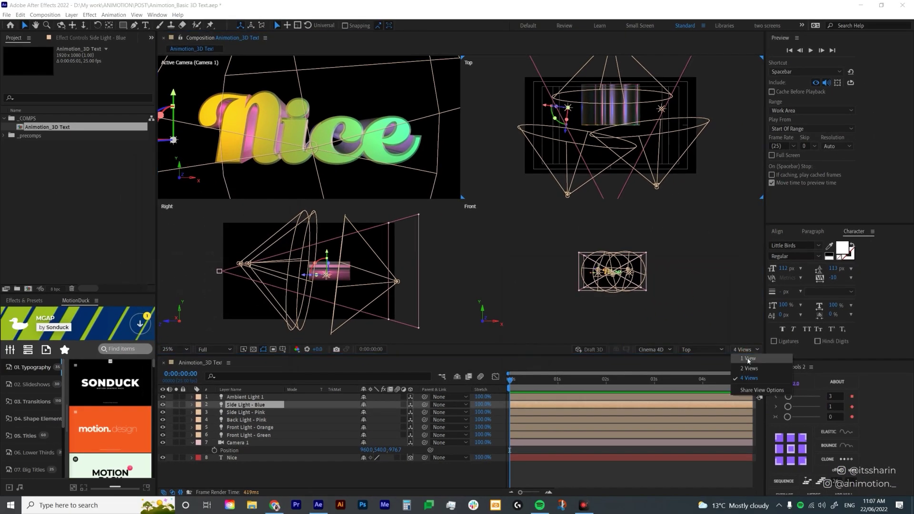
{"action": "left_click", "coordinate": [751, 357]}
{"action": "left_click", "coordinate": [235, 442]}
{"action": "left_click_drag", "start_coordinate": [252, 444], "coordinate": [261, 397]}
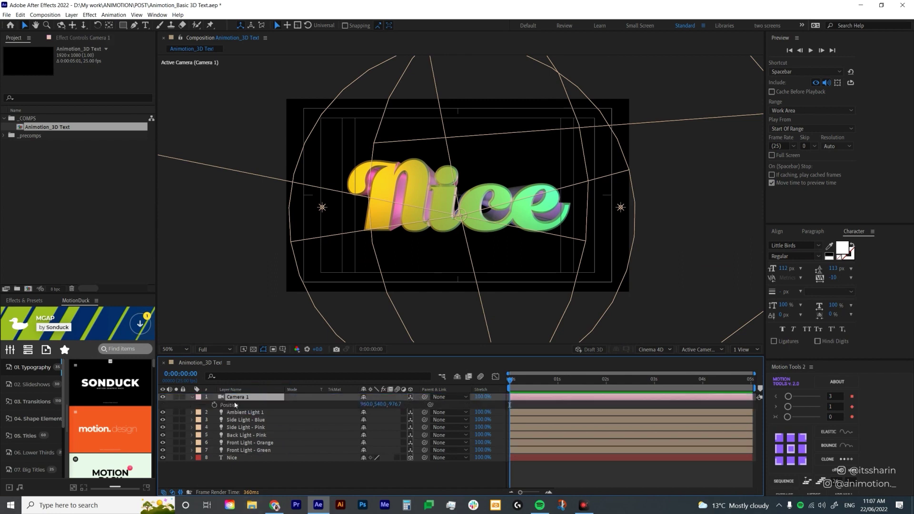
Keyframe Camera 1's Position and Orientation at the start of the composition and again at 0:00:05:00.
{"action": "key", "text": "shift+r"}
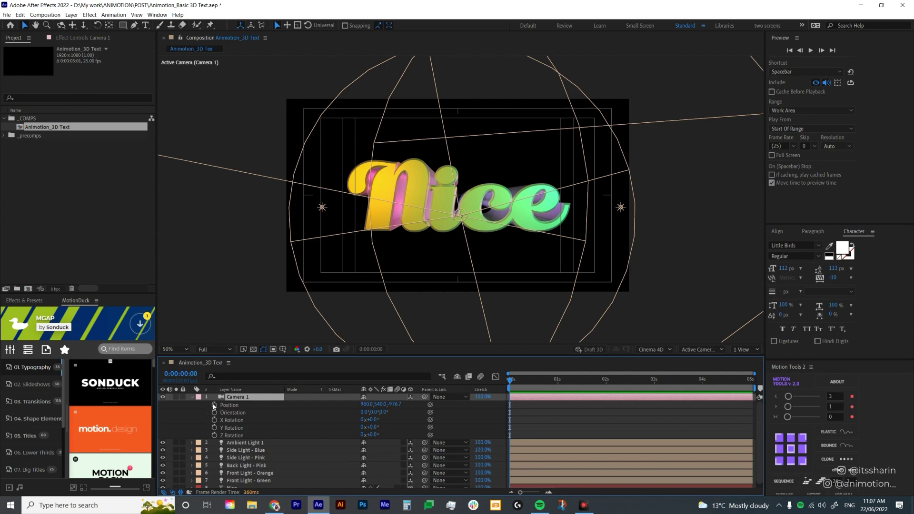
{"action": "left_click", "coordinate": [214, 405]}
{"action": "left_click", "coordinate": [214, 412]}
{"action": "left_click", "coordinate": [751, 379]}
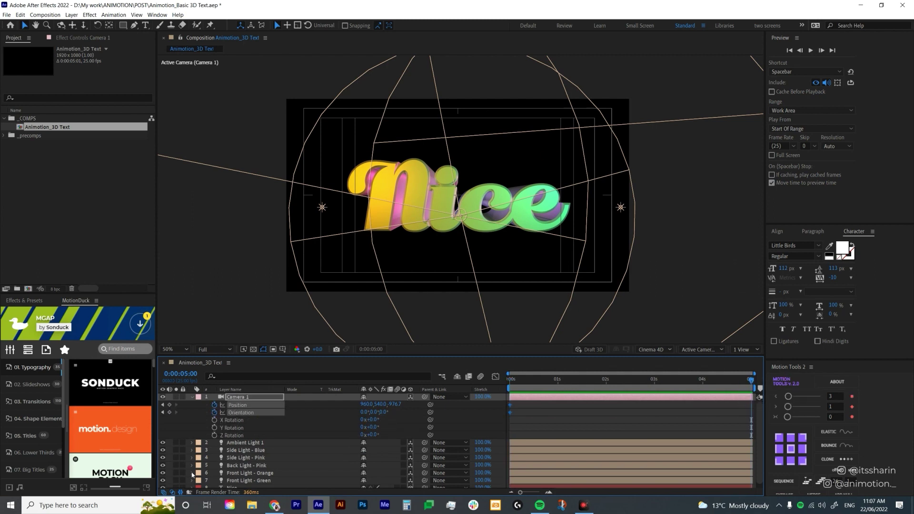
{"action": "left_click", "coordinate": [169, 405]}
{"action": "left_click", "coordinate": [168, 412]}
At the first frame, bring Camera 1 closer to the text in Z and set its Y Orientation to 310°.
{"action": "mouse_move", "coordinate": [397, 404]}
{"action": "left_mouse_down"}
{"action": "mouse_move", "coordinate": [444, 404]}
{"action": "mouse_move", "coordinate": [339, 414]}
{"action": "mouse_move", "coordinate": [388, 414]}
{"action": "left_mouse_up"}
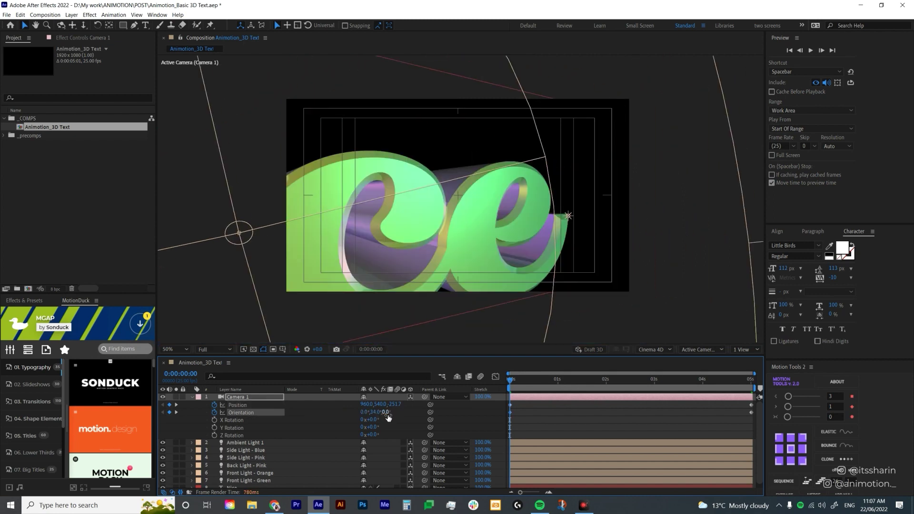
{"action": "type", "text": "310"}
{"action": "key", "text": "Return"}
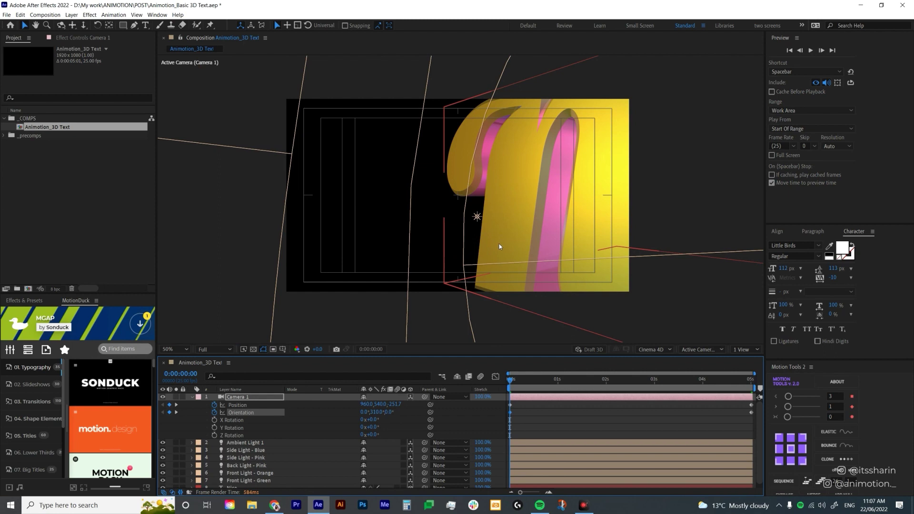
Pan Camera 1 along the text to a close-up of the "i" and "c", at about 1095.6, 548.0, -90.1.
{"action": "key", "text": "c"}
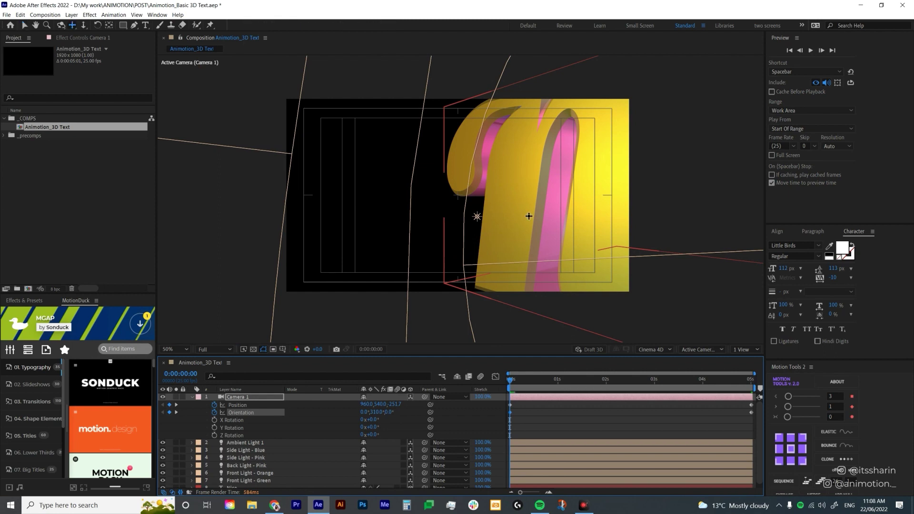
{"action": "left_click_drag", "start_coordinate": [534, 204], "coordinate": [508, 206]}
{"action": "key", "text": "c"}
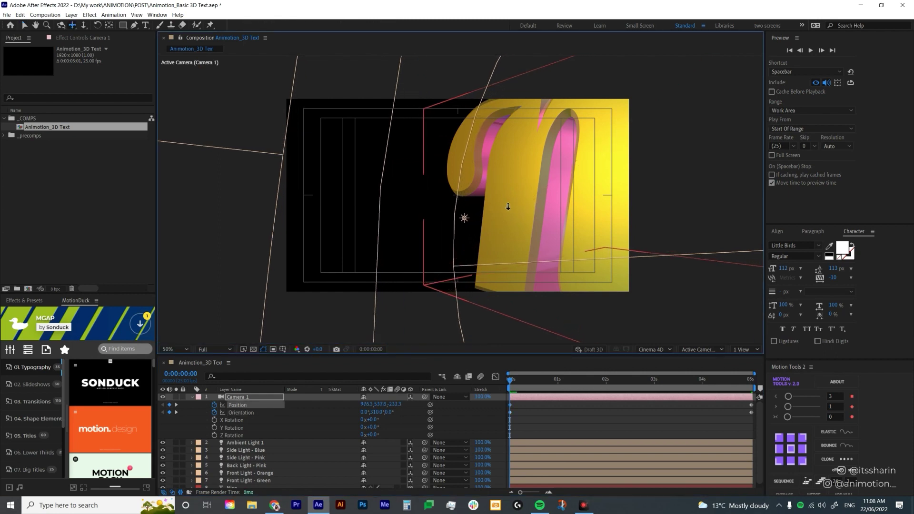
{"action": "key", "text": "c"}
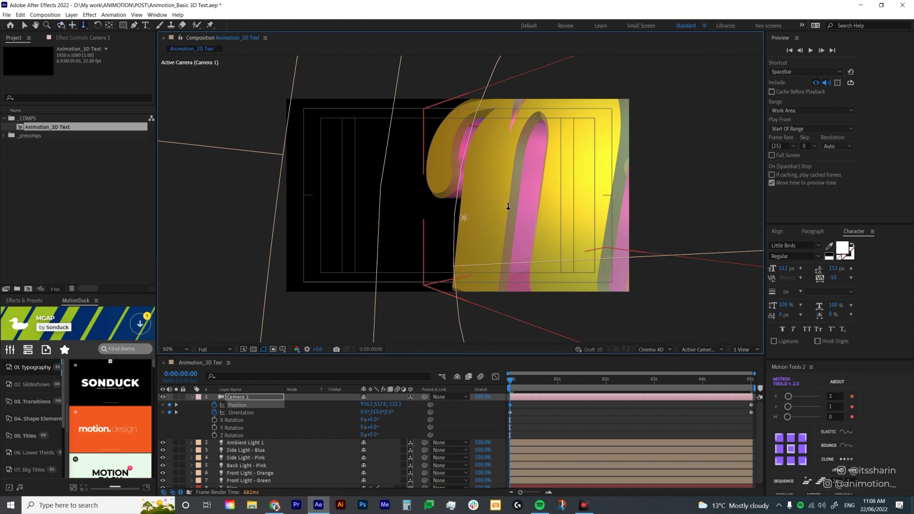
{"action": "left_click_drag", "start_coordinate": [523, 209], "coordinate": [294, 216]}
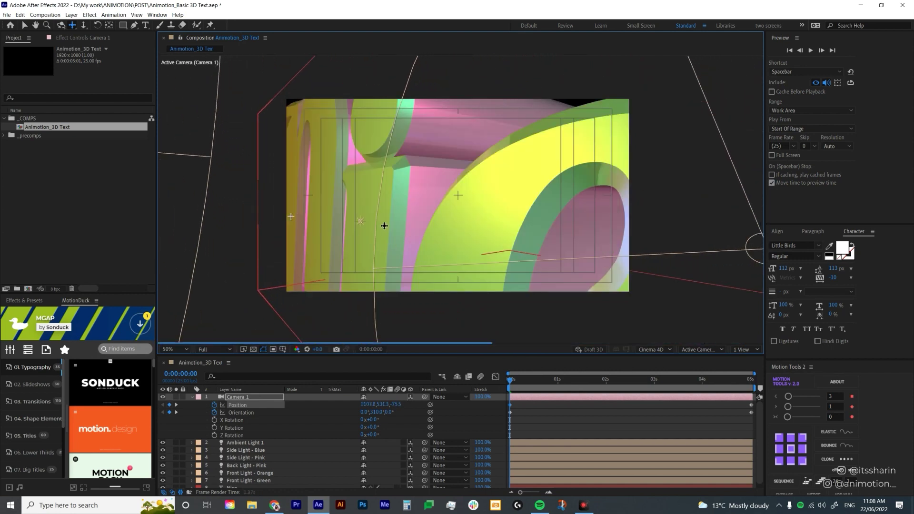
{"action": "left_click_drag", "start_coordinate": [384, 226], "coordinate": [444, 233]}
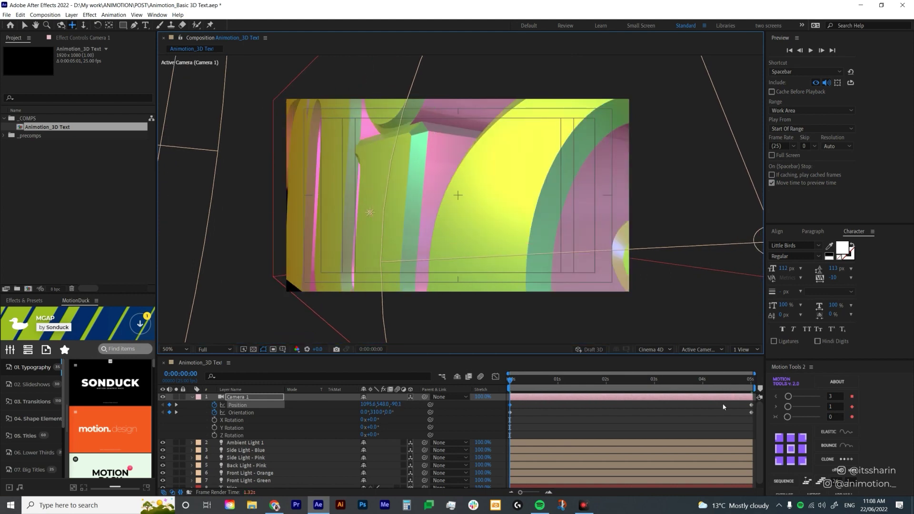
Move Camera 1's ending Position and Orientation keyframes earlier, to about the 4-second mark.
{"action": "left_click_drag", "start_coordinate": [723, 407], "coordinate": [756, 427]}
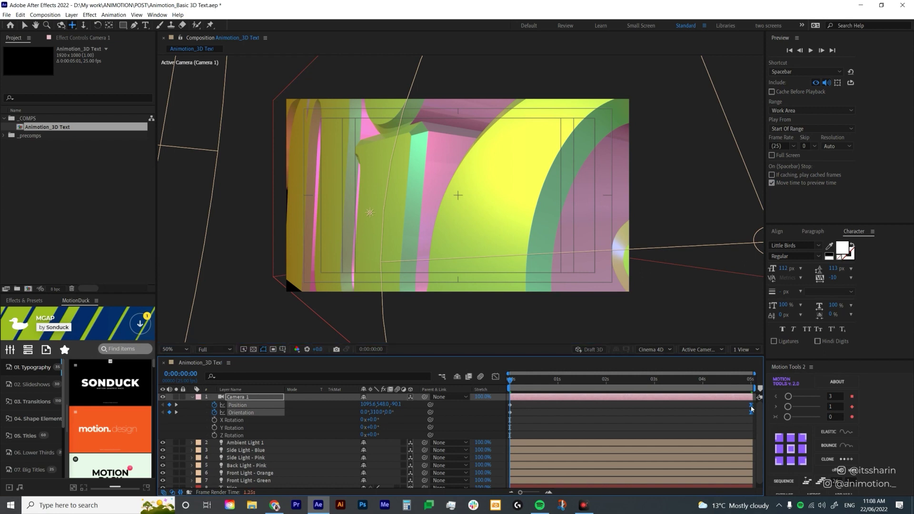
{"action": "left_click_drag", "start_coordinate": [752, 409], "coordinate": [705, 413]}
{"action": "left_click", "coordinate": [719, 420]}
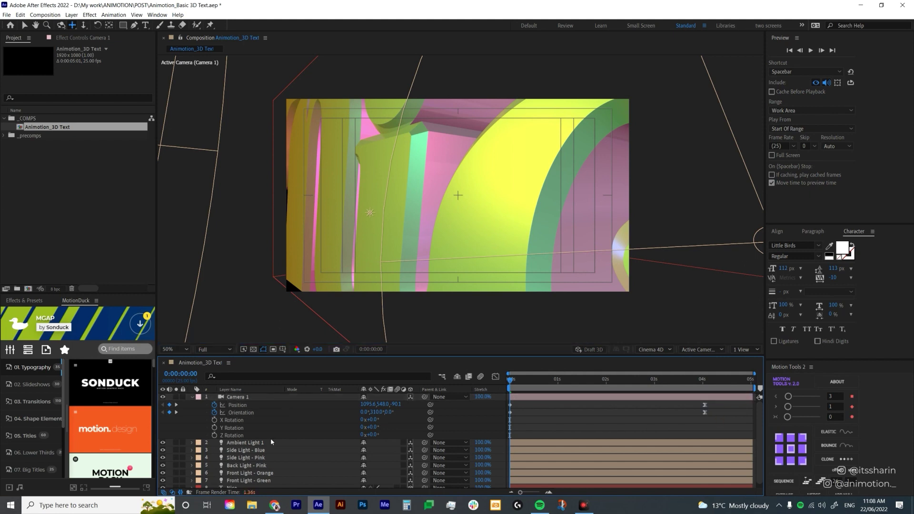
Show two views and bend Camera 1's motion path into a curve in the Top view using both keyframe handles.
{"action": "left_click", "coordinate": [744, 350]}
{"action": "left_click", "coordinate": [772, 370]}
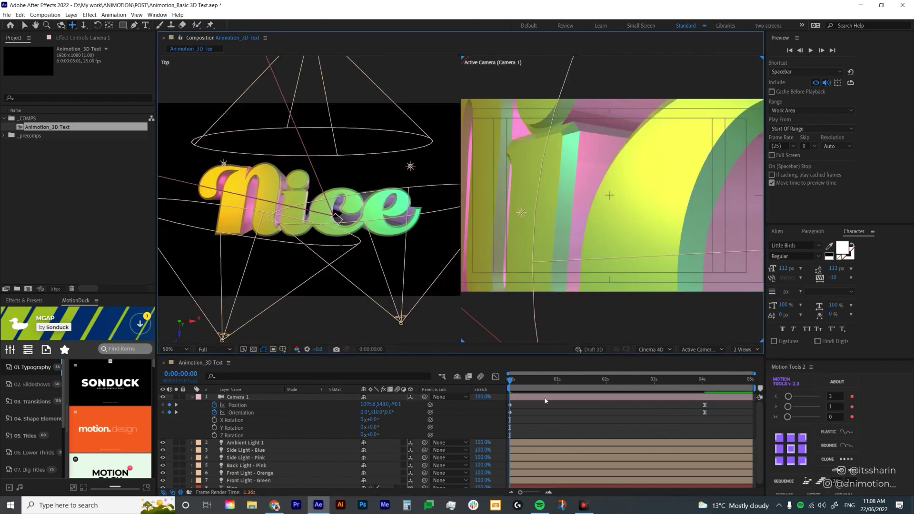
{"action": "left_click", "coordinate": [338, 246]}
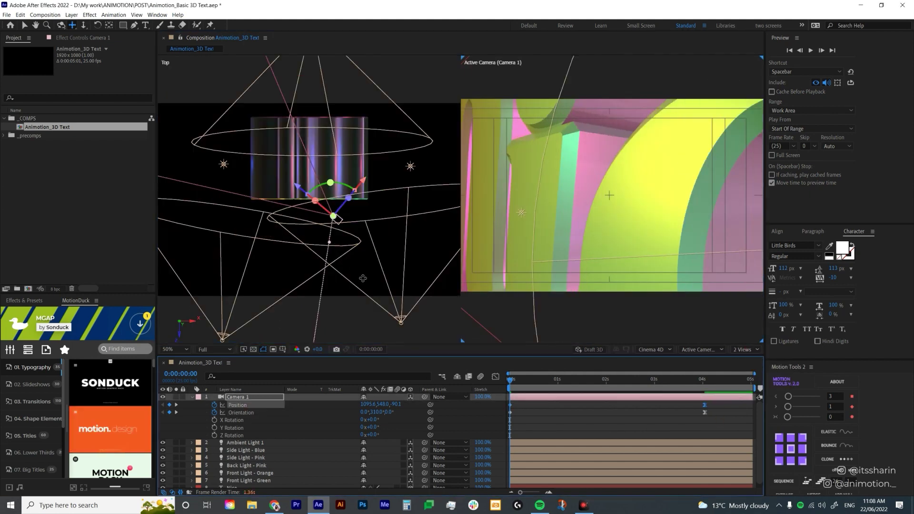
{"action": "left_click_drag", "start_coordinate": [278, 239], "coordinate": [282, 186]}
{"action": "left_click", "coordinate": [244, 405]}
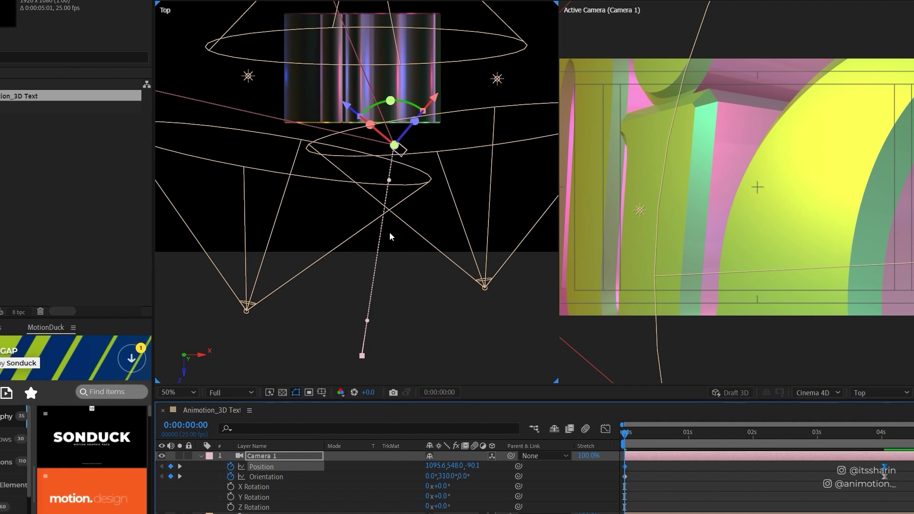
{"action": "left_click_drag", "start_coordinate": [367, 321], "coordinate": [396, 307]}
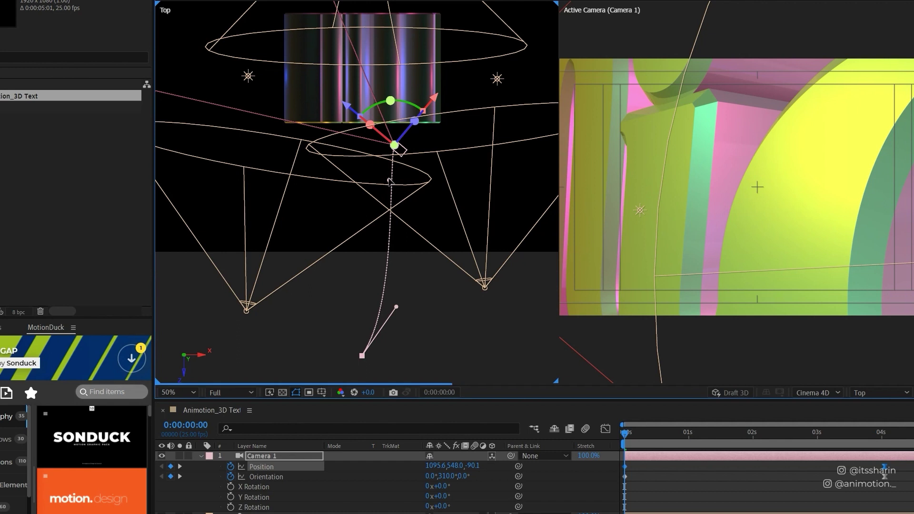
{"action": "left_click_drag", "start_coordinate": [390, 181], "coordinate": [423, 214]}
{"action": "left_click_drag", "start_coordinate": [396, 307], "coordinate": [367, 283]}
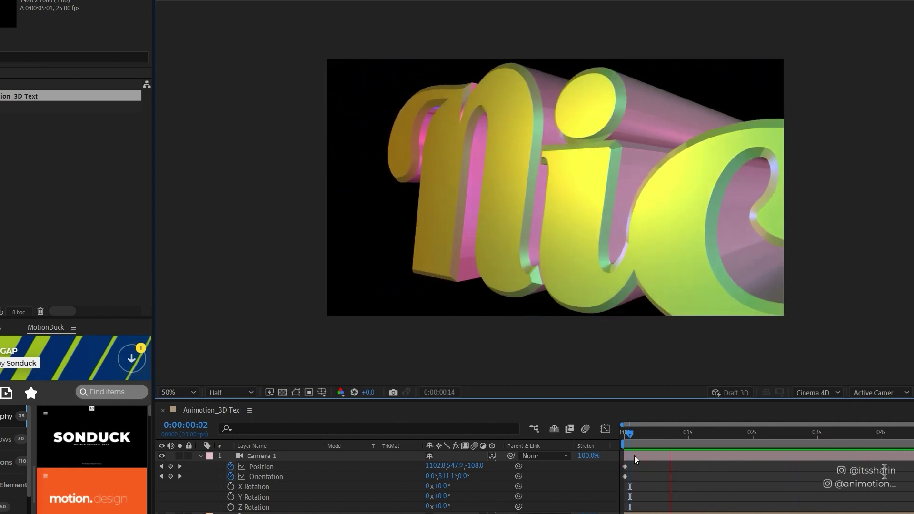
Curve Camera 1's motion path further outward at both ends and preview the camera move in a single view.
{"action": "left_click_drag", "start_coordinate": [629, 433], "coordinate": [725, 432]}
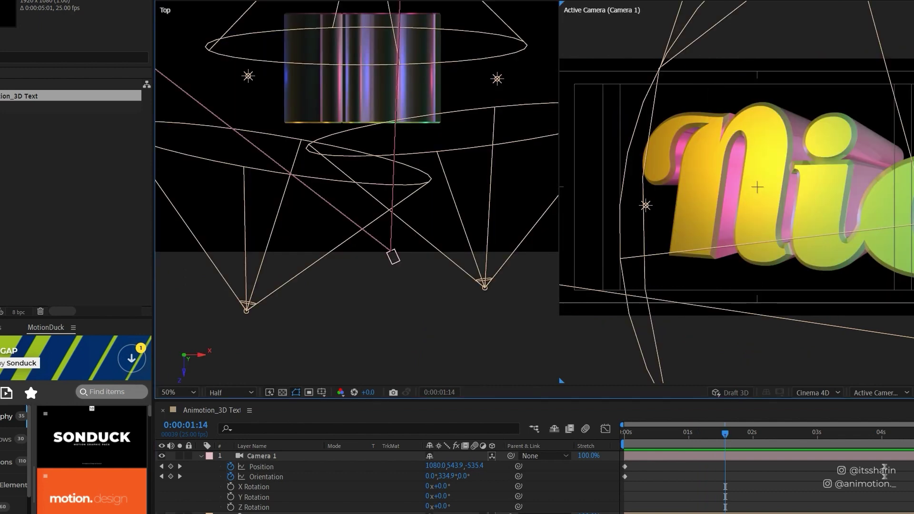
{"action": "left_click_drag", "start_coordinate": [726, 457], "coordinate": [724, 458]}
{"action": "left_click", "coordinate": [395, 145]}
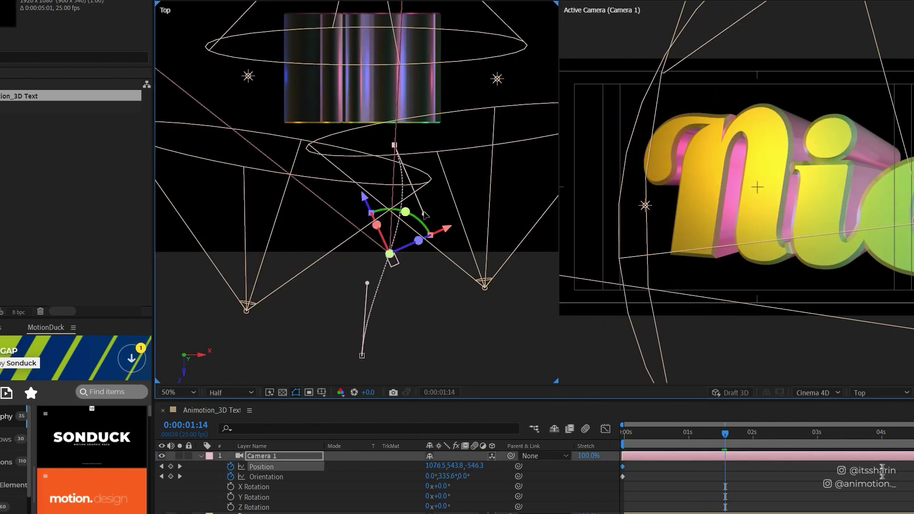
{"action": "left_click_drag", "start_coordinate": [423, 211], "coordinate": [471, 244]}
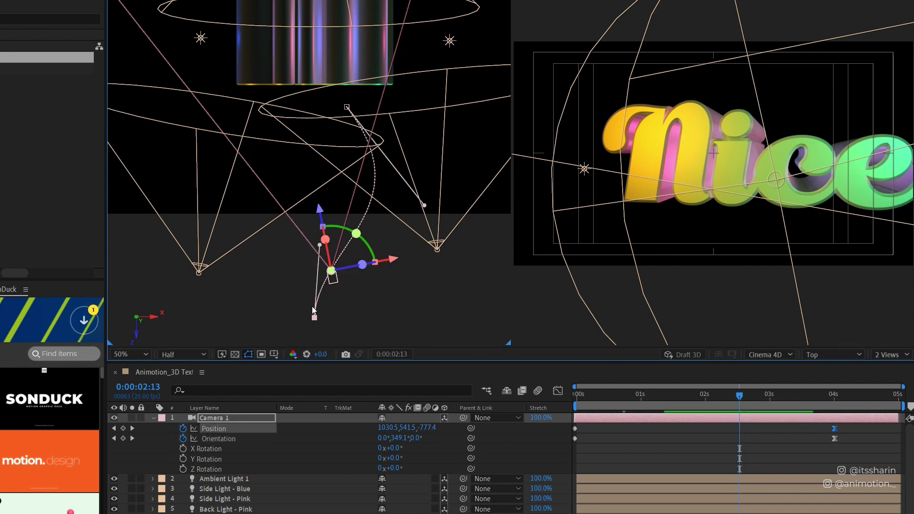
{"action": "left_click_drag", "start_coordinate": [320, 245], "coordinate": [367, 264]}
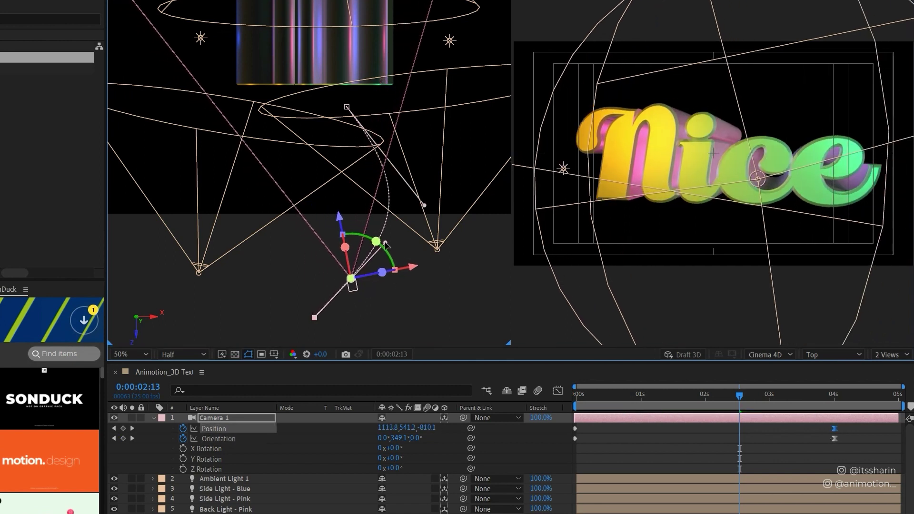
{"action": "left_click", "coordinate": [834, 396]}
{"action": "left_click", "coordinate": [898, 382]}
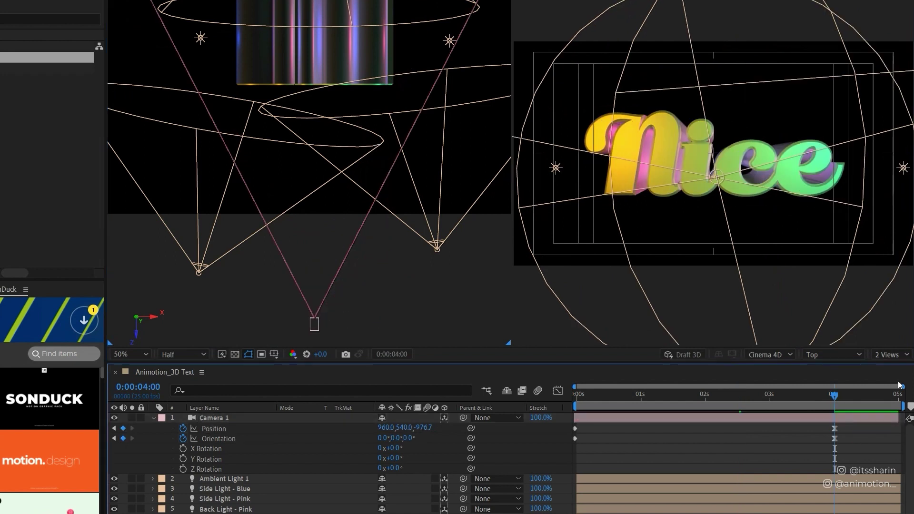
{"action": "left_click_drag", "start_coordinate": [607, 395], "coordinate": [782, 402]}
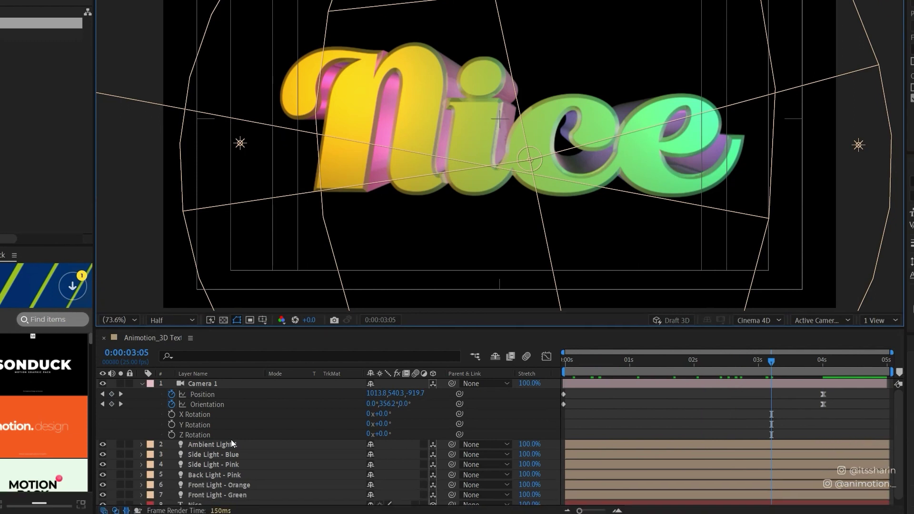
Keyframe the Position of Side Light - Blue and Side Light - Pink at the first frame.
{"action": "left_click_drag", "start_coordinate": [603, 396], "coordinate": [555, 413]}
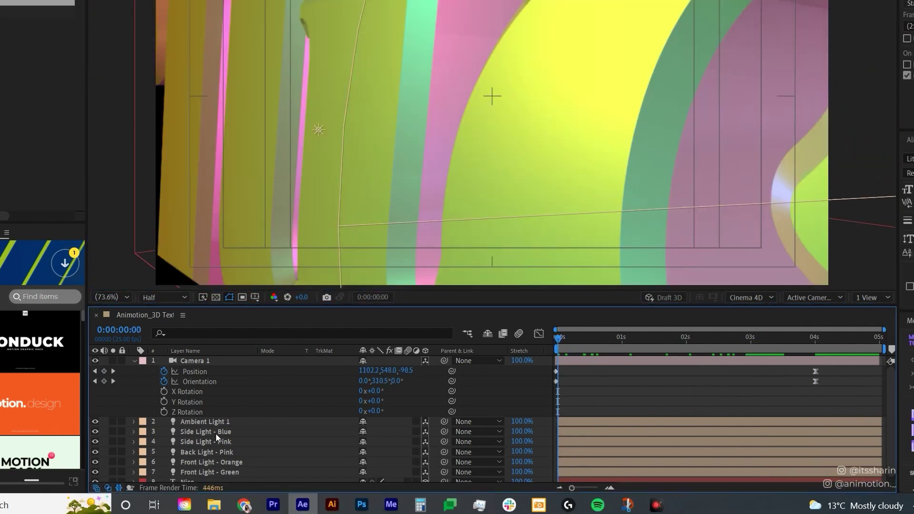
{"action": "left_click", "coordinate": [216, 432]}
{"action": "left_click", "coordinate": [215, 442], "text": "shift"}
{"action": "key", "text": "p"}
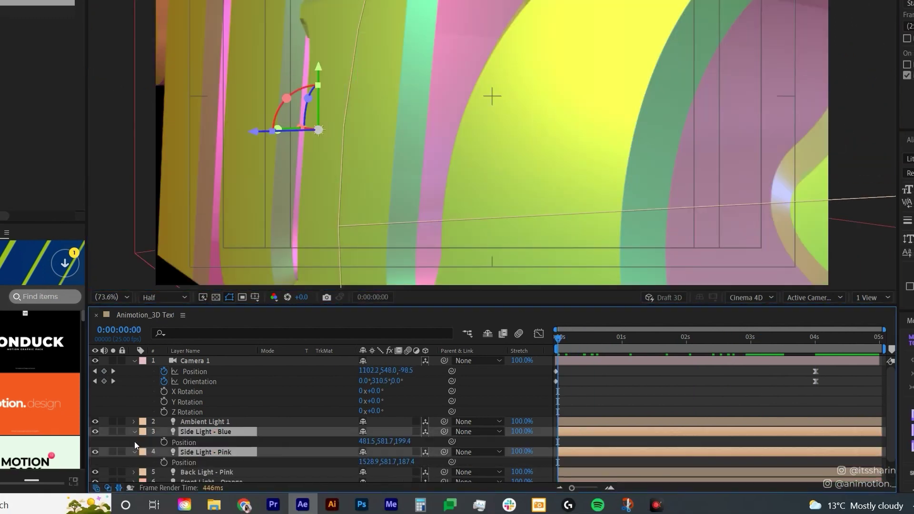
{"action": "key", "text": "alt+shift+p"}
At 0:00:05:00, swap the two side lights in the Top view, moving Blue to the text's right end and Pink to its left.
{"action": "key", "text": "End"}
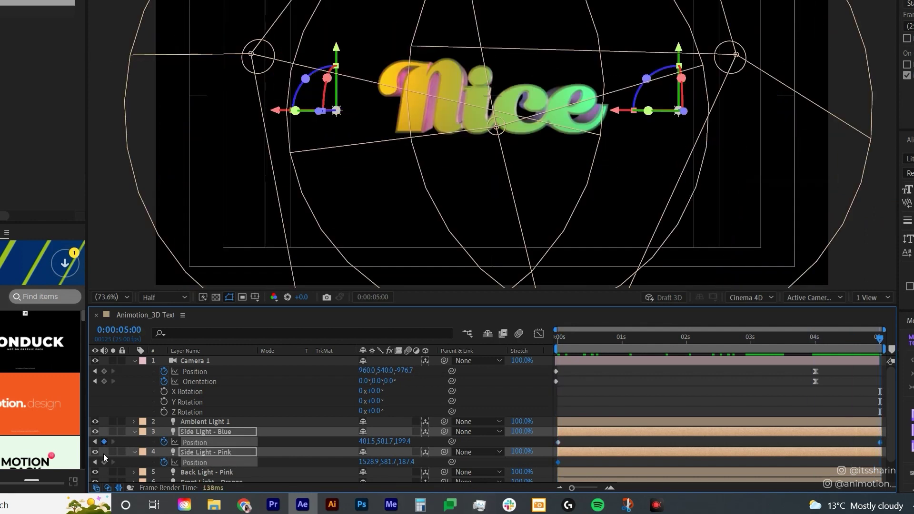
{"action": "left_click", "coordinate": [872, 298]}
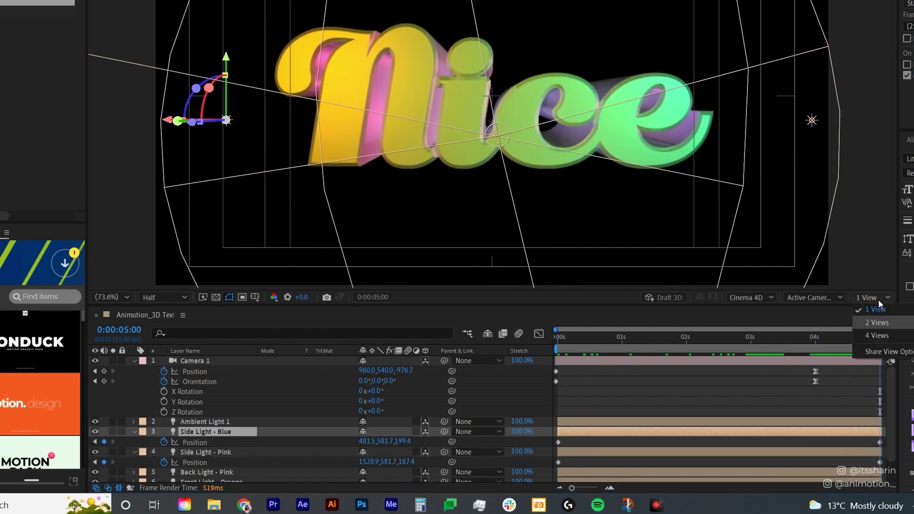
{"action": "left_click", "coordinate": [873, 315]}
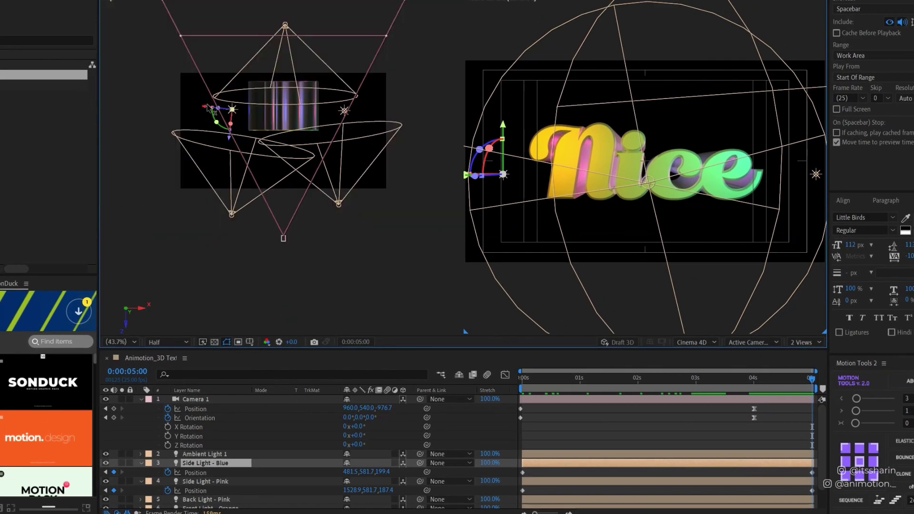
{"action": "mouse_move", "coordinate": [208, 107]}
{"action": "left_mouse_down"}
{"action": "mouse_move", "coordinate": [286, 136]}
{"action": "mouse_move", "coordinate": [359, 142]}
{"action": "mouse_move", "coordinate": [368, 153]}
{"action": "mouse_move", "coordinate": [335, 112]}
{"action": "mouse_move", "coordinate": [200, 104]}
{"action": "left_mouse_up"}
{"action": "left_click", "coordinate": [758, 481]}
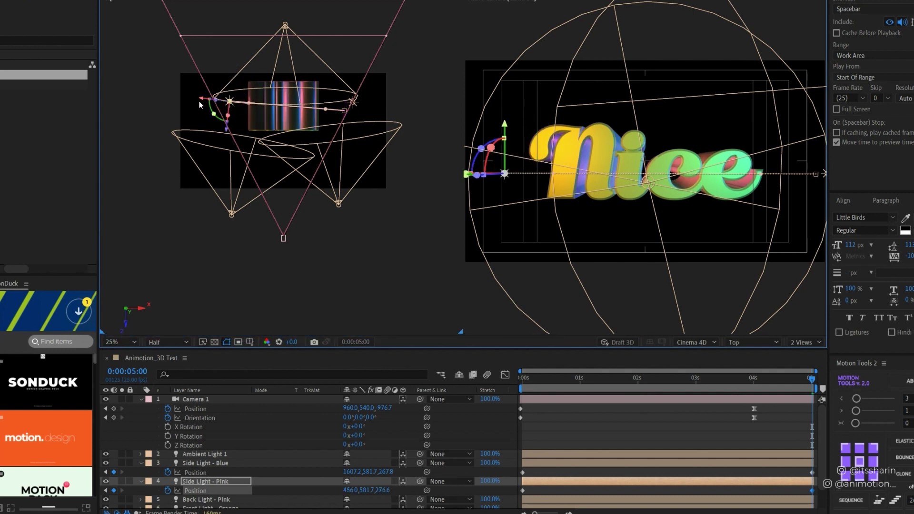
Show the transform properties of both front lights and add the expression wiggle(0.5,10) to Front Light - Orange's Point of Interest.
{"action": "scroll", "coordinate": [307, 435], "scroll_direction": "down", "scroll_amount": 1}
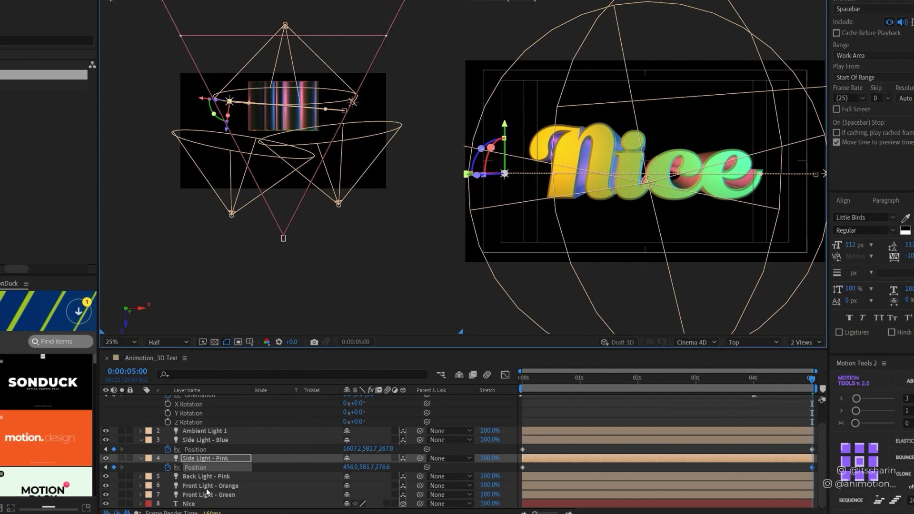
{"action": "left_click", "coordinate": [209, 485]}
{"action": "left_click", "coordinate": [209, 495], "text": "shift"}
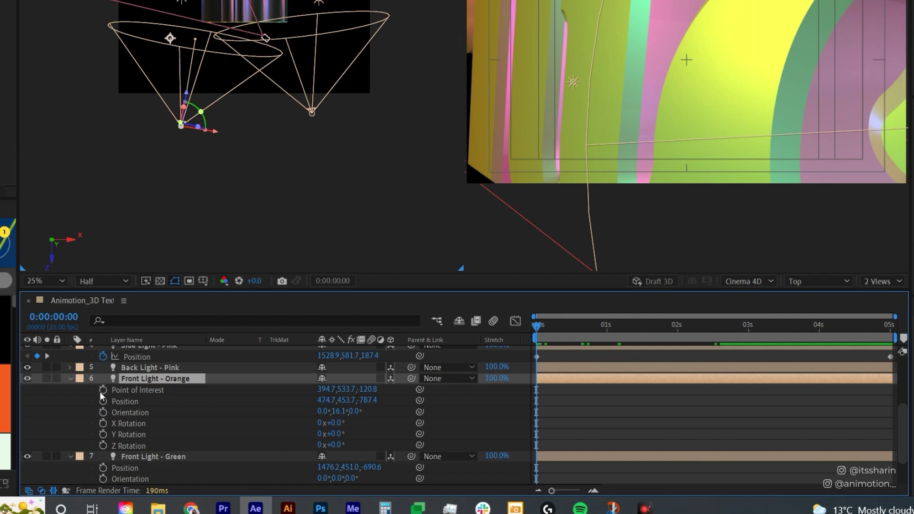
{"action": "left_click", "coordinate": [100, 391], "text": "alt"}
{"action": "type", "text": "wiggle("}
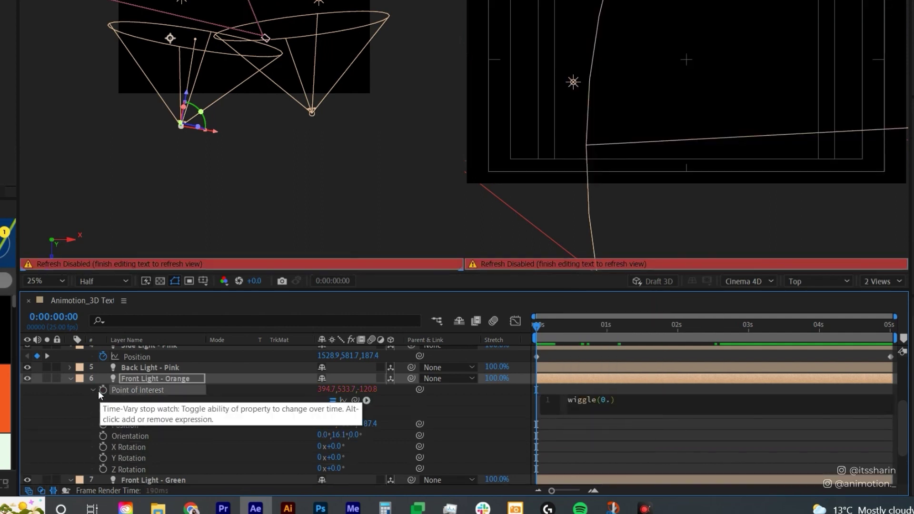
{"action": "type", "text": "0.5,10"}
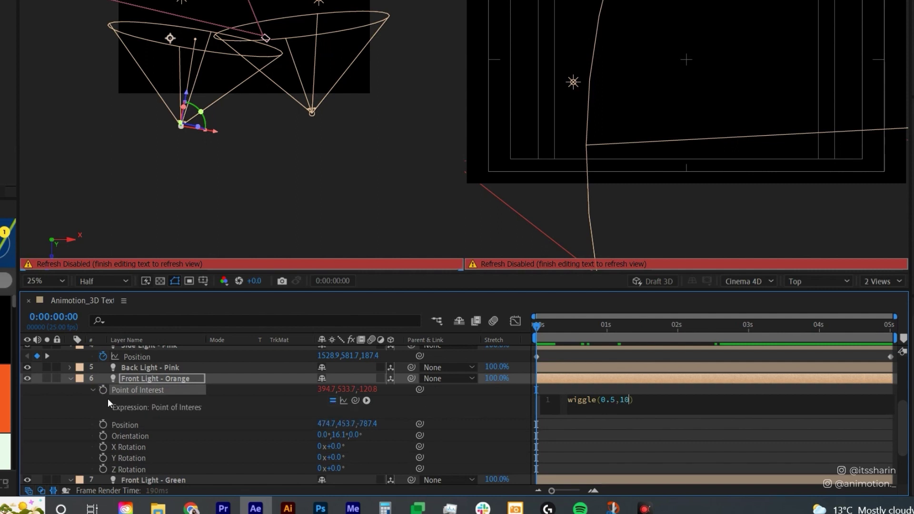
{"action": "left_click", "coordinate": [84, 428]}
Add the same wiggle(0.5,10) expression to Front Light - Orange's Position and preview the light's movement.
{"action": "left_click", "coordinate": [103, 425], "text": "alt"}
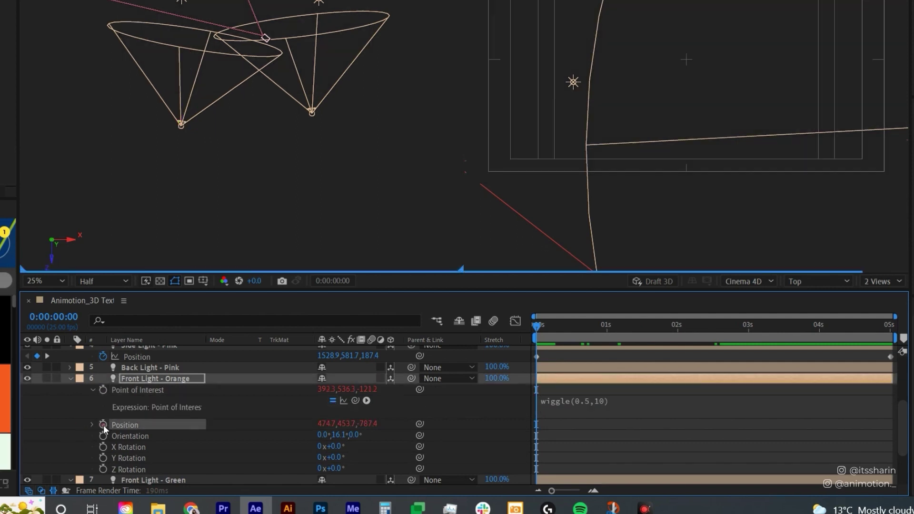
{"action": "type", "text": "wiggle(0.5,10)"}
{"action": "left_click", "coordinate": [655, 393]}
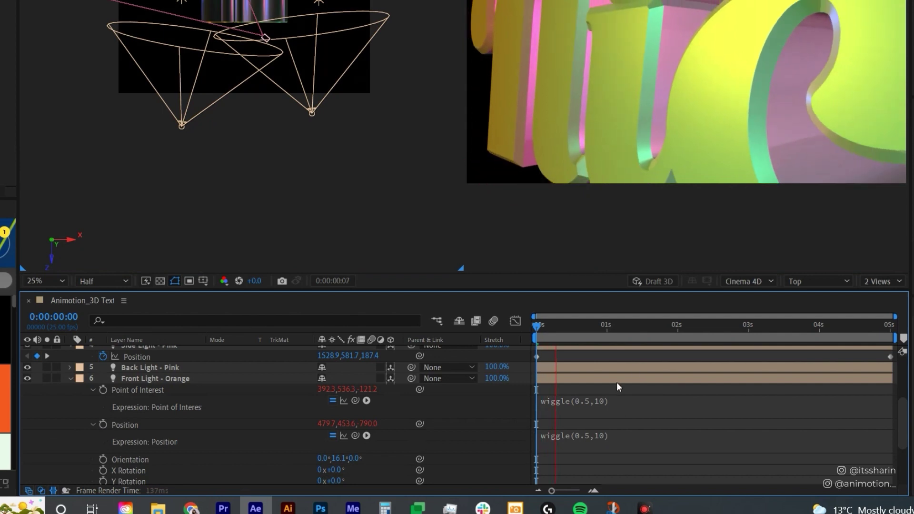
{"action": "left_click", "coordinate": [582, 325]}
{"action": "left_click_drag", "start_coordinate": [588, 325], "coordinate": [521, 350]}
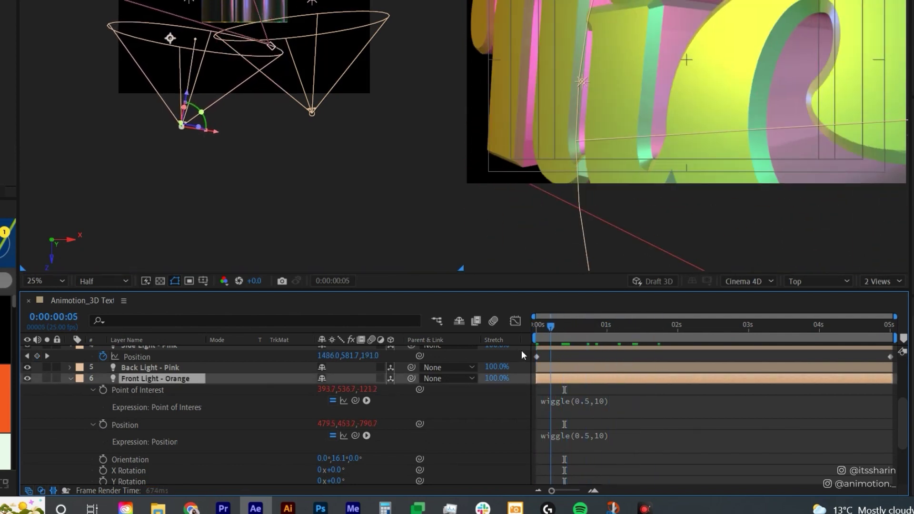
Set the wiggle amplitude to 100 in both Front Light - Orange expressions and scrub the first frames to check the motion.
{"action": "left_click", "coordinate": [598, 401]}
{"action": "left_click", "coordinate": [628, 398]}
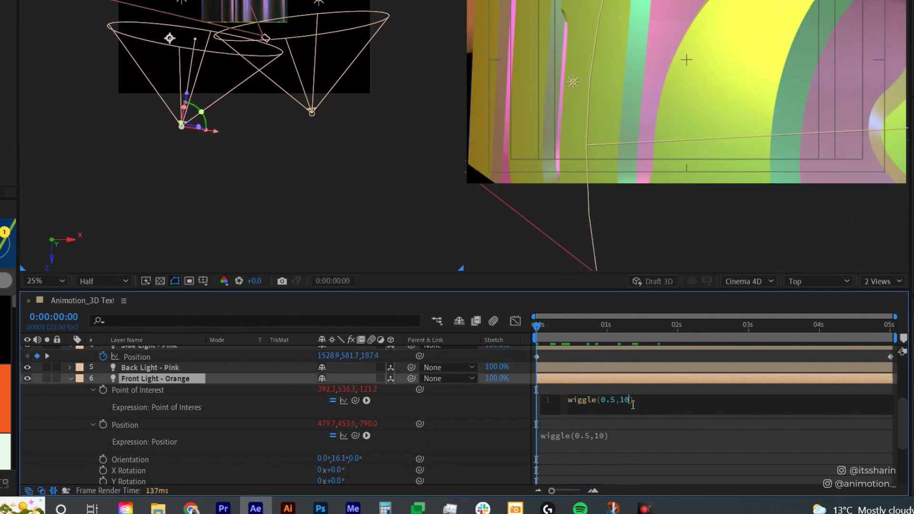
{"action": "type", "text": "0"}
{"action": "left_click", "coordinate": [616, 433]}
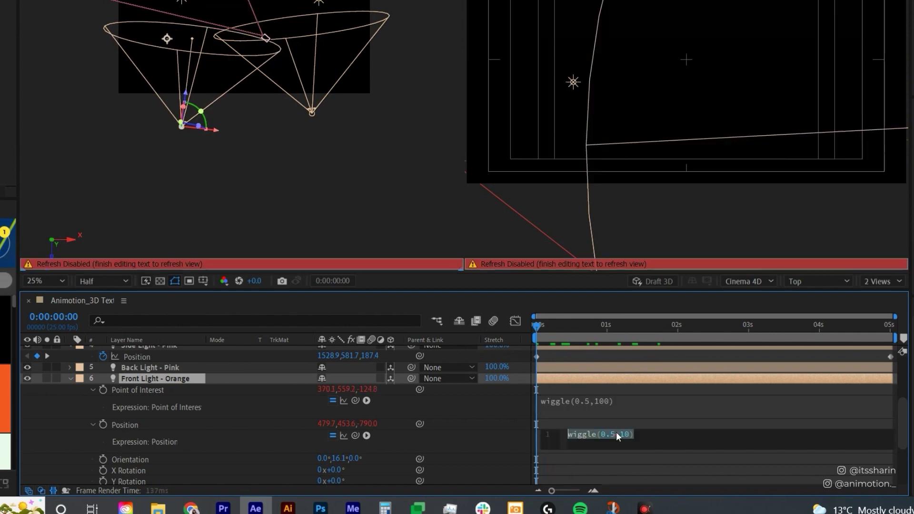
{"action": "left_click", "coordinate": [627, 394]}
{"action": "left_click_drag", "start_coordinate": [564, 329], "coordinate": [575, 346]}
Copy the wiggle(0.5,100) expression, collapse Front Light - Orange, and show Front Light - Green's Point of Interest with its other transform properties.
{"action": "left_click", "coordinate": [599, 409]}
{"action": "key", "text": "ctrl+c"}
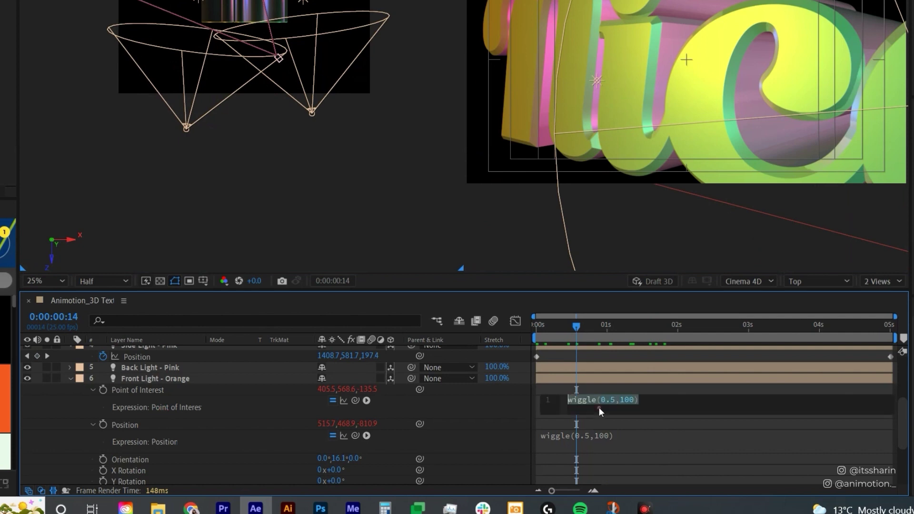
{"action": "left_click", "coordinate": [58, 384]}
{"action": "left_click", "coordinate": [71, 378]}
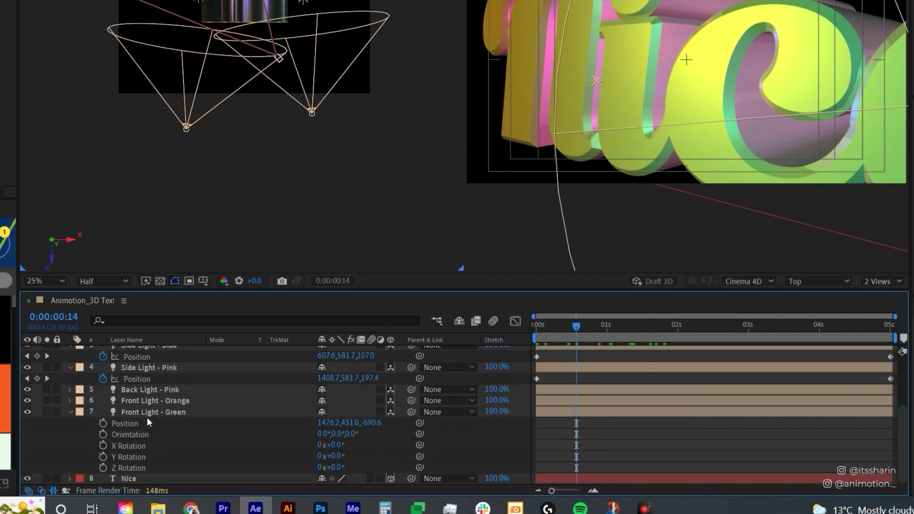
{"action": "left_click", "coordinate": [162, 412]}
{"action": "key", "text": "shift+a"}
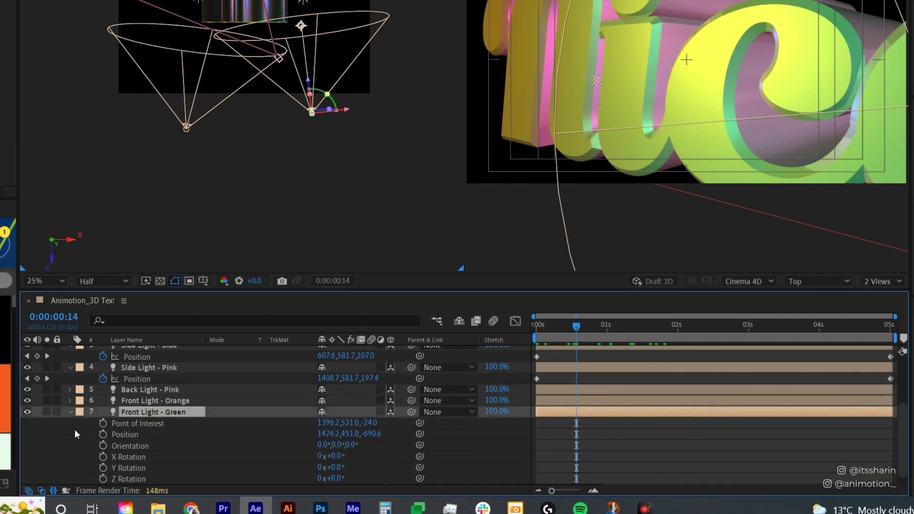
{"action": "key", "text": "a"}
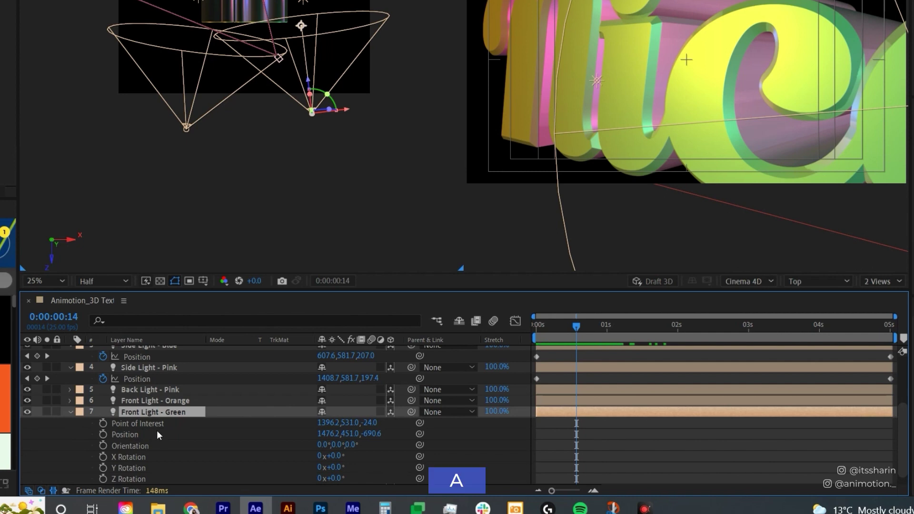
Add the expression wiggle(0.5,100) to Front Light - Green's Point of Interest and Position.
{"action": "left_click", "coordinate": [103, 423], "text": "alt"}
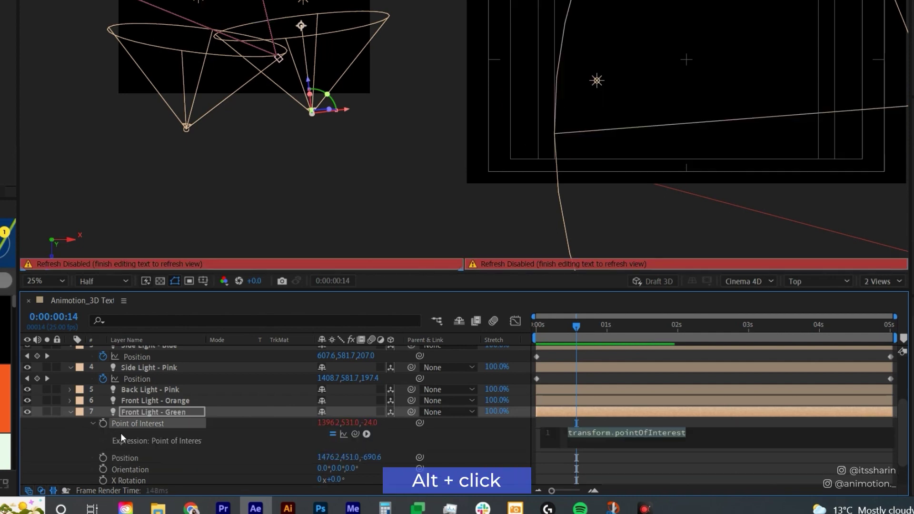
{"action": "key", "text": "ctrl+v"}
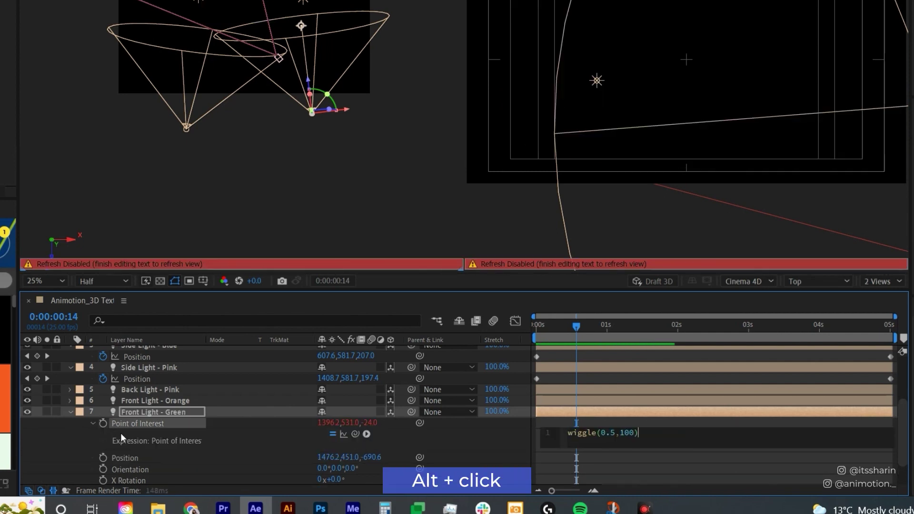
{"action": "left_click", "coordinate": [79, 445]}
{"action": "left_click", "coordinate": [103, 458], "text": "alt"}
{"action": "key", "text": "ctrl+v"}
{"action": "left_click", "coordinate": [84, 447]}
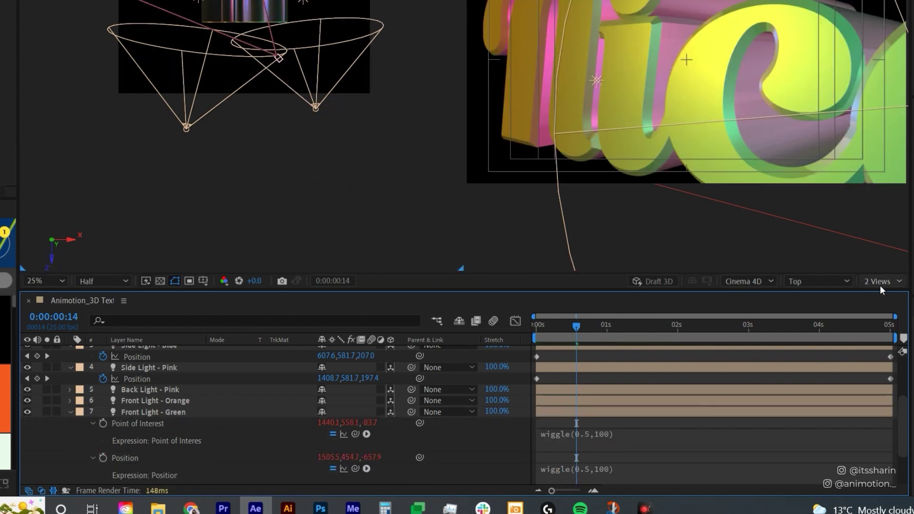
Switch the composition to a single view and preview the animated camera and lights.
{"action": "left_click", "coordinate": [882, 283]}
{"action": "left_click", "coordinate": [895, 294]}
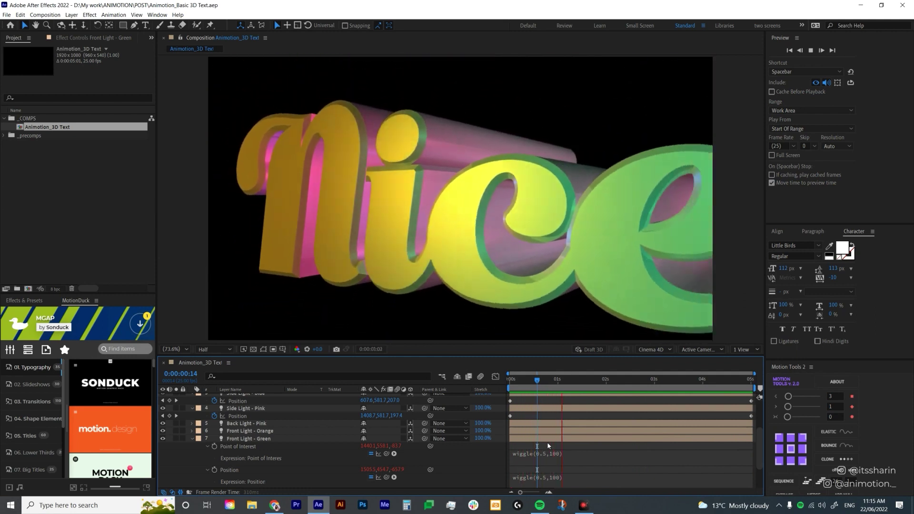
{"action": "key", "text": "space"}
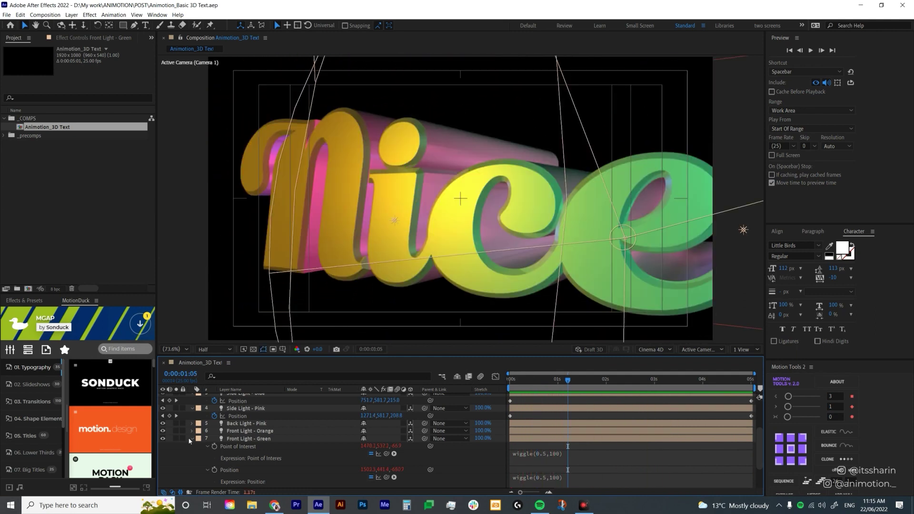
Collapse all expanded layers and enlarge the MotionDuck browser in width and height.
{"action": "left_click", "coordinate": [194, 439]}
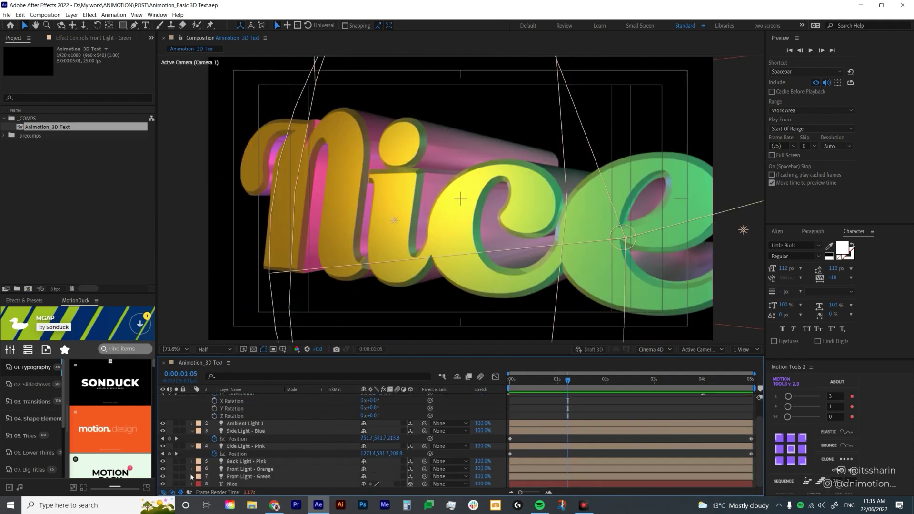
{"action": "left_click", "coordinate": [192, 431]}
{"action": "left_click", "coordinate": [191, 446]}
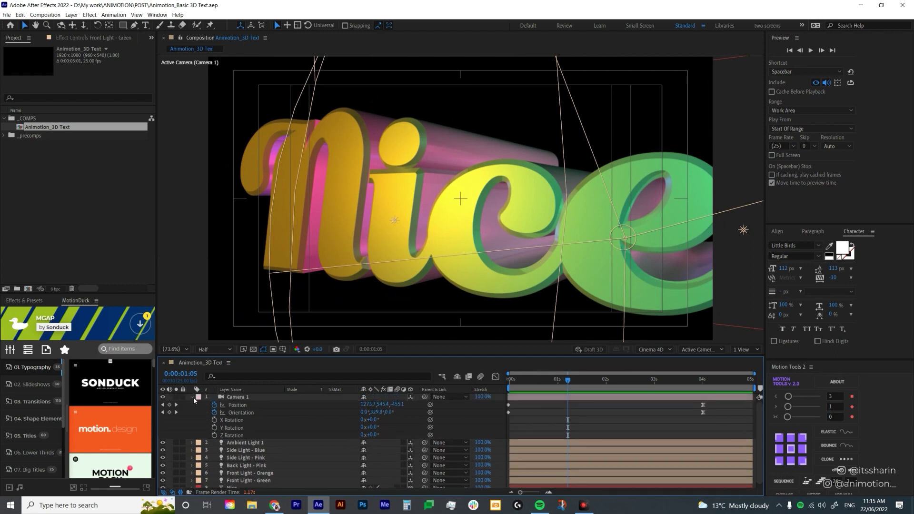
{"action": "left_click", "coordinate": [193, 398]}
{"action": "left_click_drag", "start_coordinate": [158, 341], "coordinate": [203, 336]}
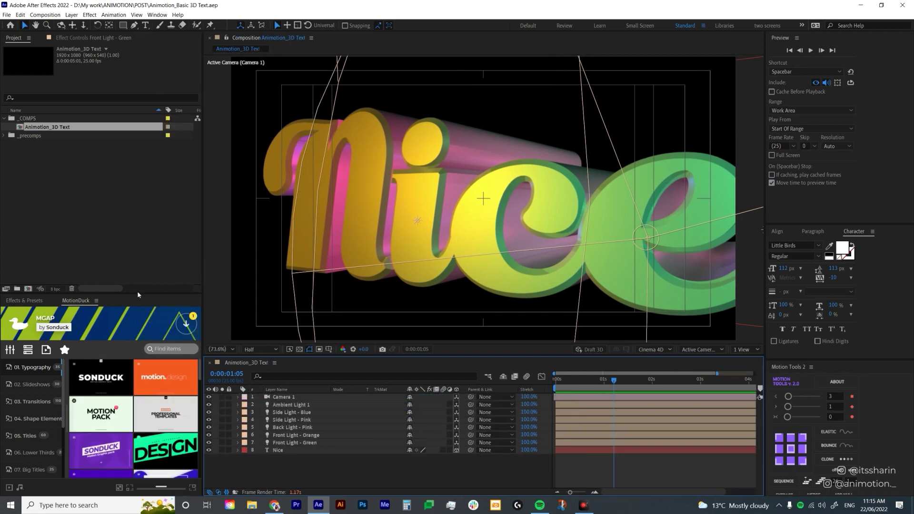
{"action": "left_click_drag", "start_coordinate": [138, 294], "coordinate": [119, 229]}
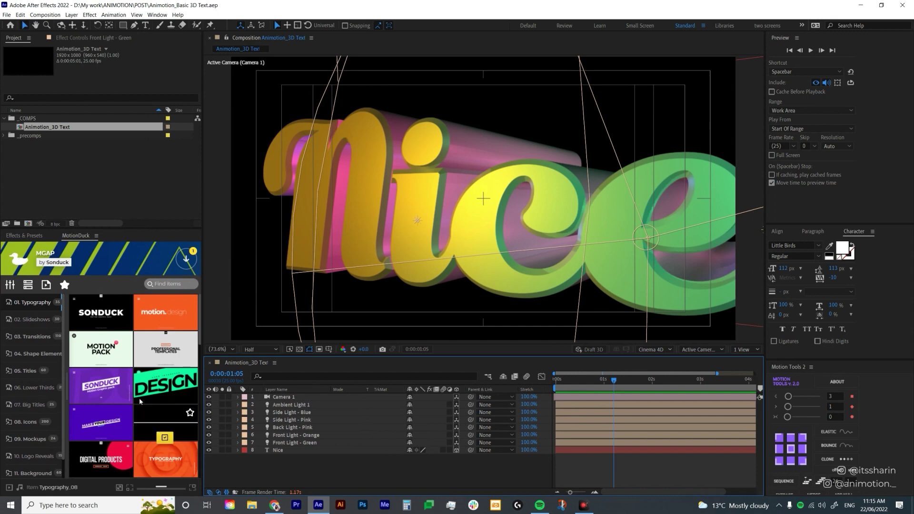
Add the yellow Basic_16 pattern from MotionDuck's 11. Background, 01. Basic category to the composition.
{"action": "scroll", "coordinate": [31, 458], "scroll_direction": "down", "scroll_amount": 1}
{"action": "left_click", "coordinate": [31, 457]}
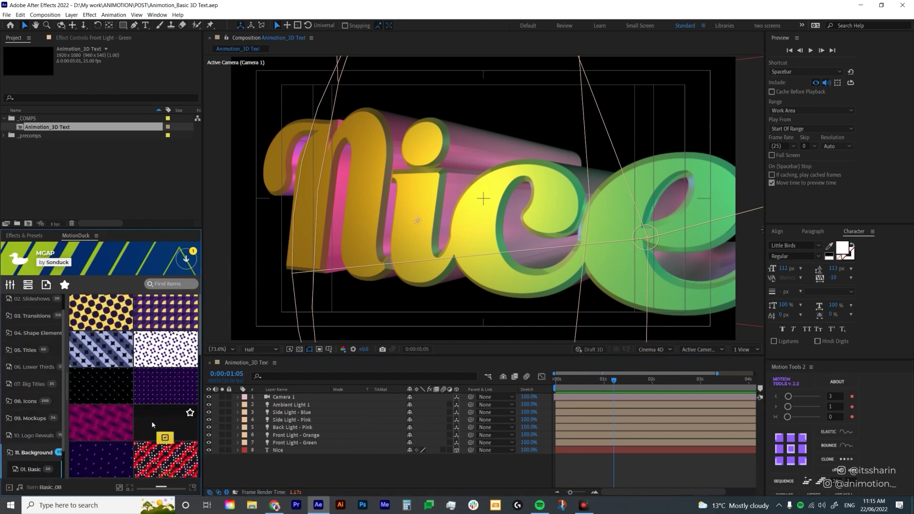
{"action": "scroll", "coordinate": [157, 409], "scroll_direction": "down", "scroll_amount": 4}
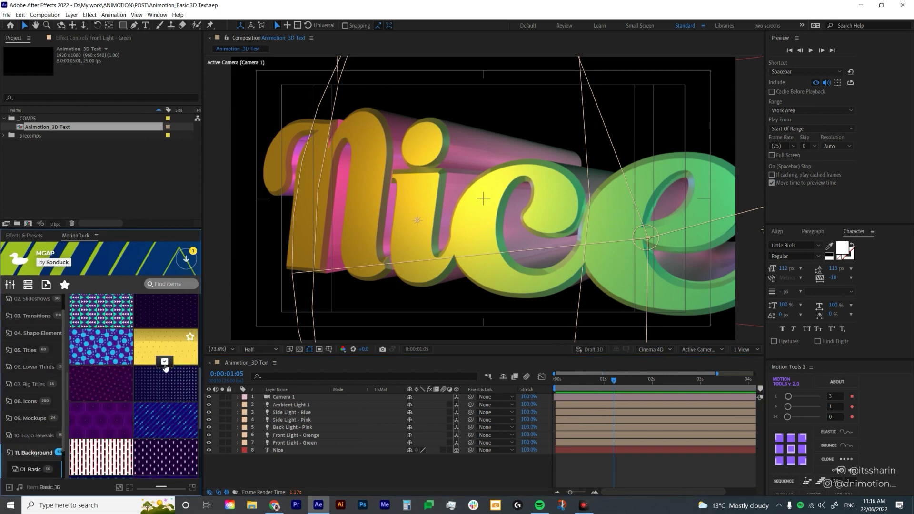
{"action": "left_click", "coordinate": [164, 362]}
Trim the start of the Basic_16 layer at 0:00:02:04 and shift the layer so it begins at 0:00:00:00.
{"action": "left_click_drag", "start_coordinate": [627, 380], "coordinate": [662, 381]}
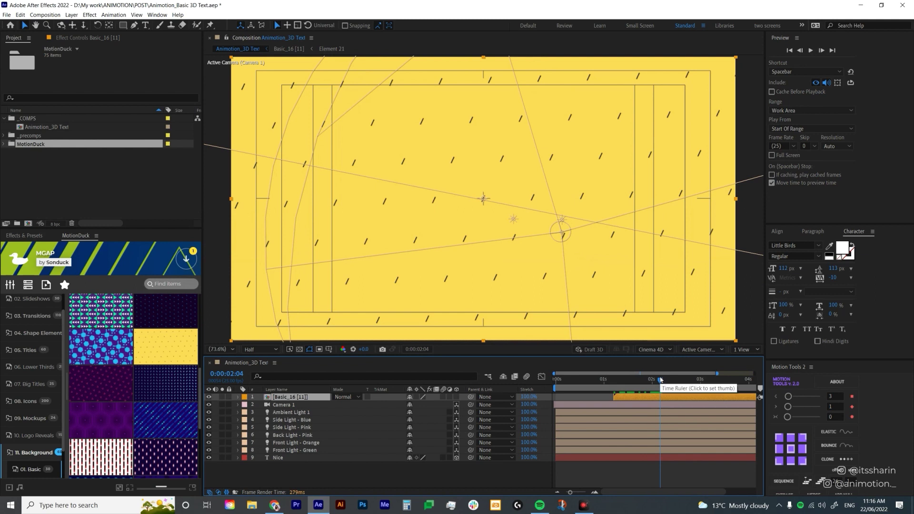
{"action": "key", "text": "alt+bracketleft"}
{"action": "key", "text": "Home"}
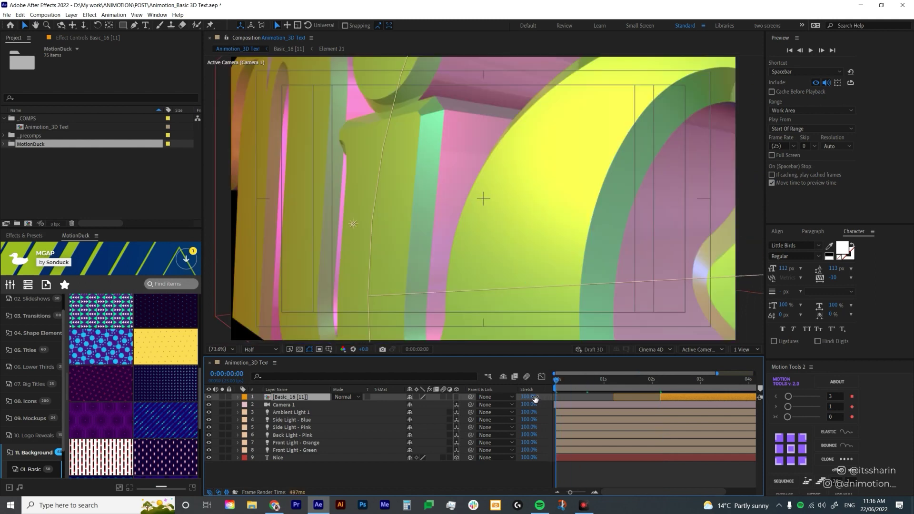
{"action": "key", "text": "bracketleft"}
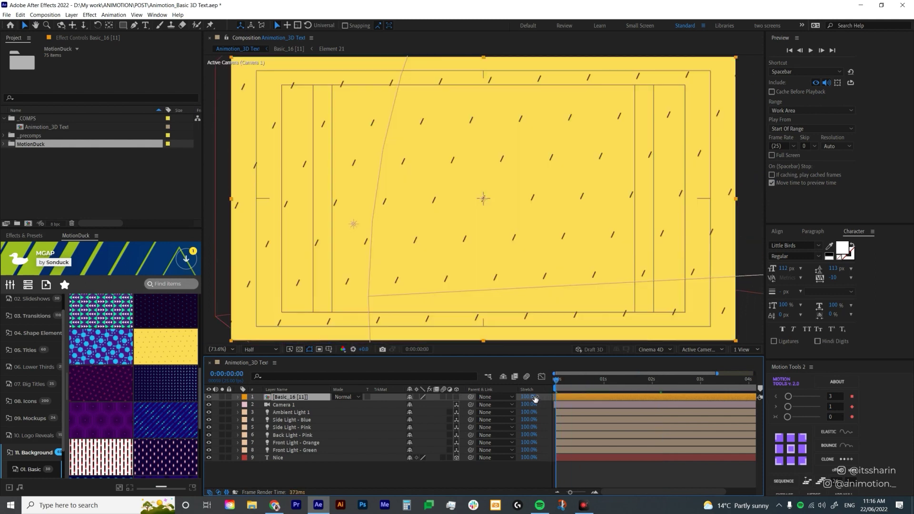
Move the Basic_16 layer to the bottom of the layer stack, behind the Nice text, and preview the result.
{"action": "left_click_drag", "start_coordinate": [295, 397], "coordinate": [290, 470]}
{"action": "left_click", "coordinate": [290, 470]}
{"action": "key", "text": "space"}
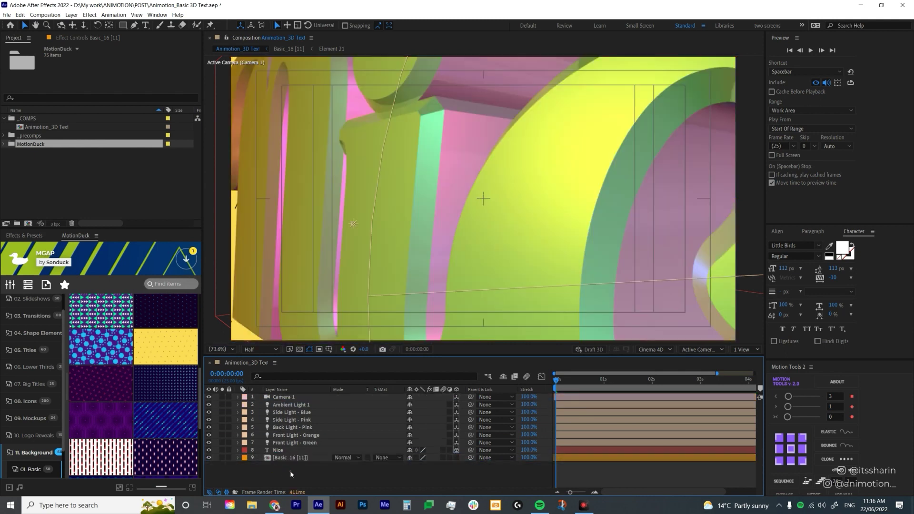
Open the Basic_16 precomp, show its CONTROL layer's effects, and add a second locked viewer displaying Animotion_3D Text.
{"action": "double_click", "coordinate": [291, 457]}
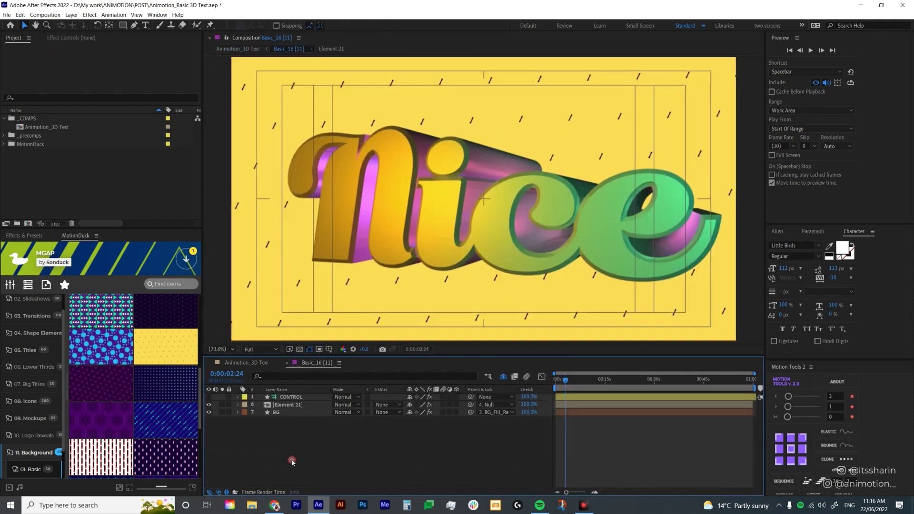
{"action": "left_click", "coordinate": [64, 42]}
{"action": "left_click", "coordinate": [274, 38]}
{"action": "left_click", "coordinate": [293, 47]}
{"action": "left_click", "coordinate": [553, 39]}
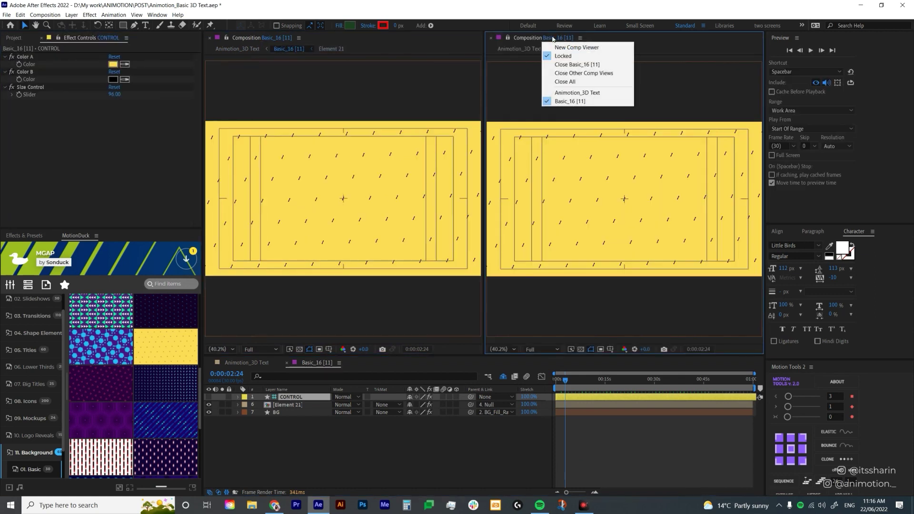
{"action": "left_click", "coordinate": [577, 92]}
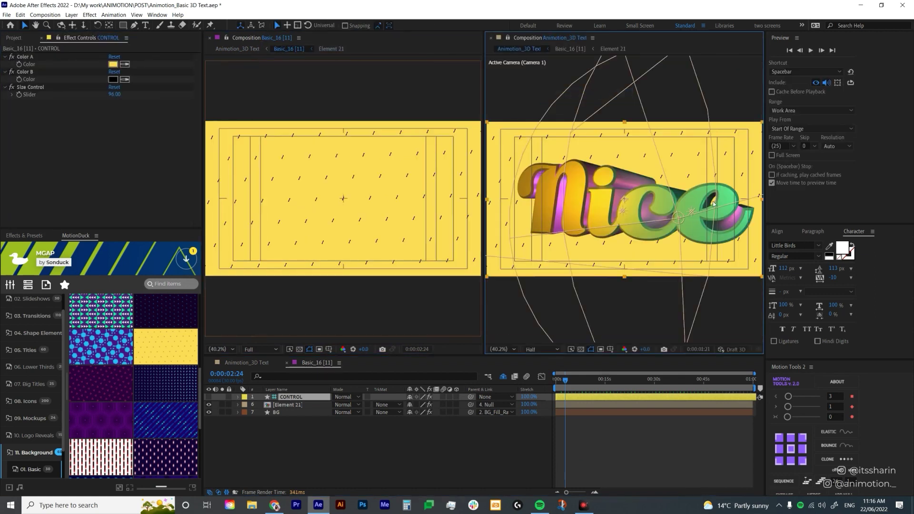
Try pink FF7AFF as the CONTROL layer's Color A.
{"action": "left_click", "coordinate": [113, 64]}
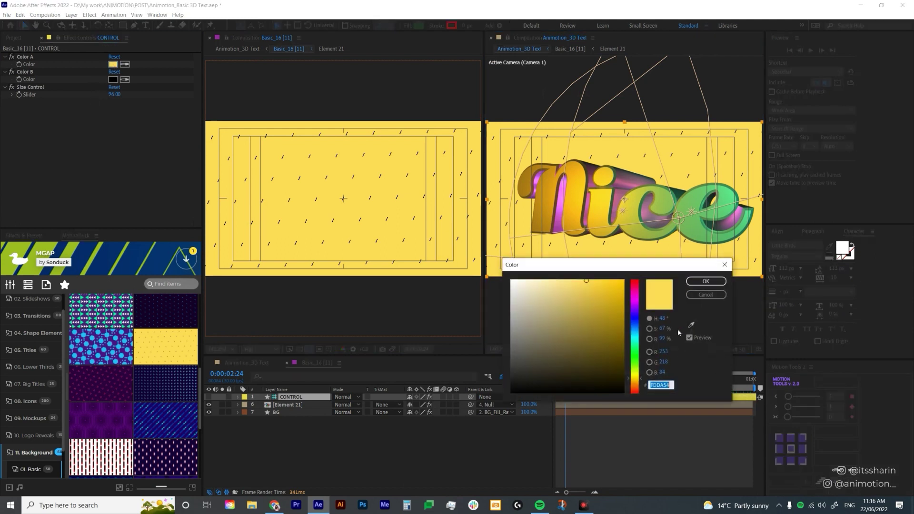
{"action": "left_click", "coordinate": [651, 286]}
{"action": "left_click", "coordinate": [715, 282]}
Set the CONTROL layer's Color A to the bright blue 0413FB.
{"action": "left_click", "coordinate": [113, 63]}
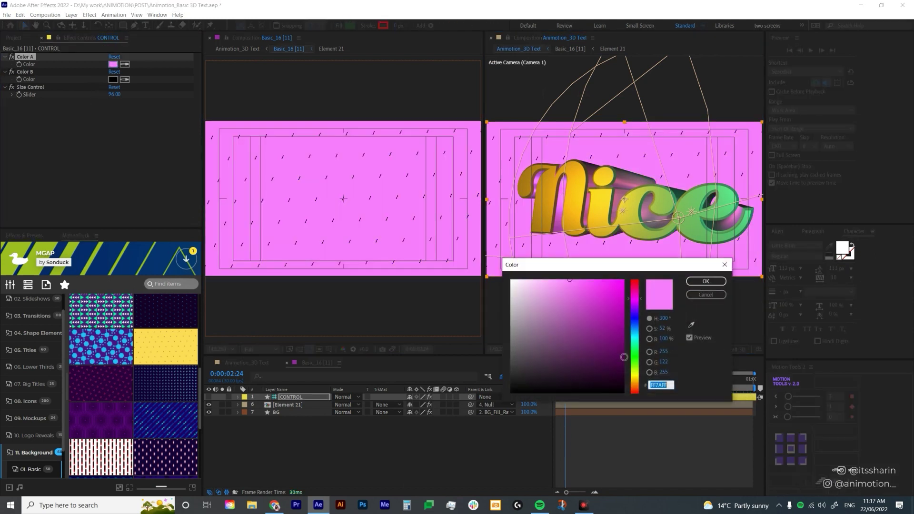
{"action": "left_click", "coordinate": [651, 312]}
{"action": "left_click", "coordinate": [715, 281]}
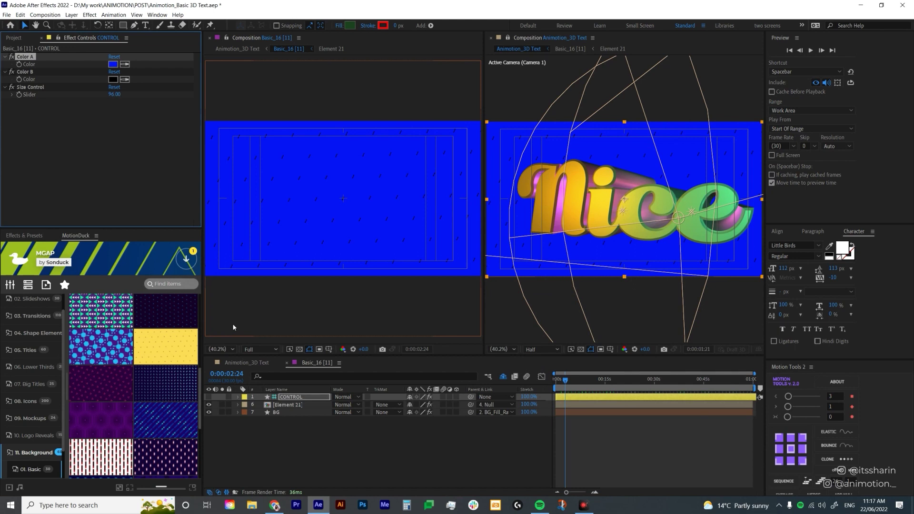
Set the CONTROL layer's Color B to white (FFFFFF) for the small pattern dashes.
{"action": "left_click", "coordinate": [113, 64]}
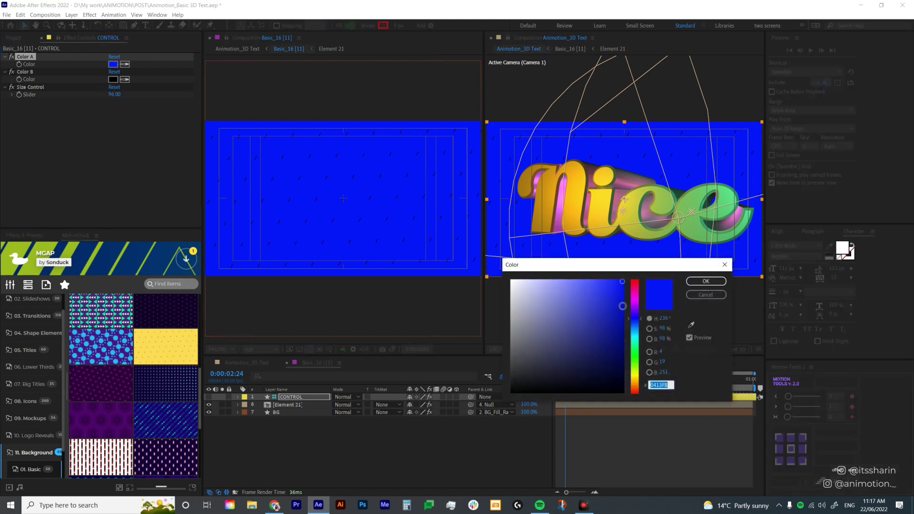
{"action": "key", "text": "Escape"}
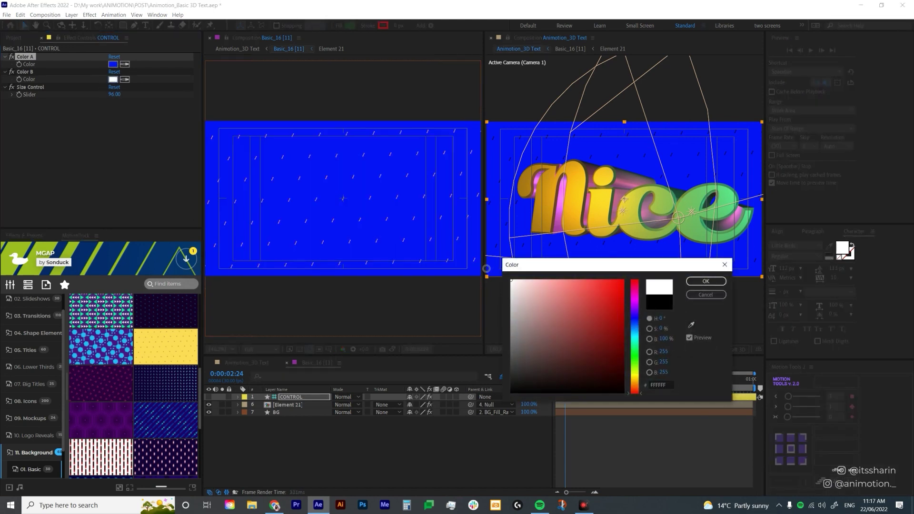
{"action": "left_click", "coordinate": [718, 279]}
{"action": "left_click", "coordinate": [457, 456]}
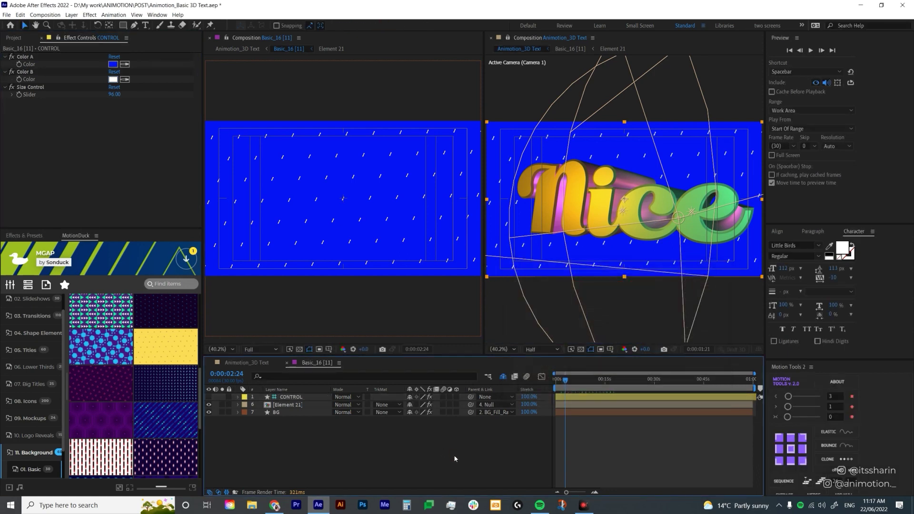